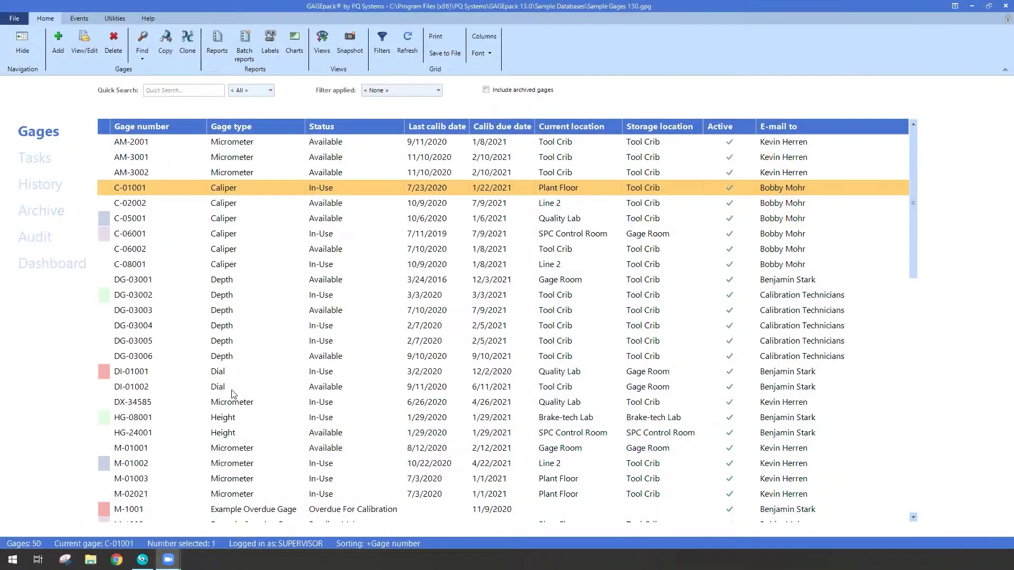
- Check that gage C-01001 belongs to Calib Group, then close its gage card
double_click(387, 186)
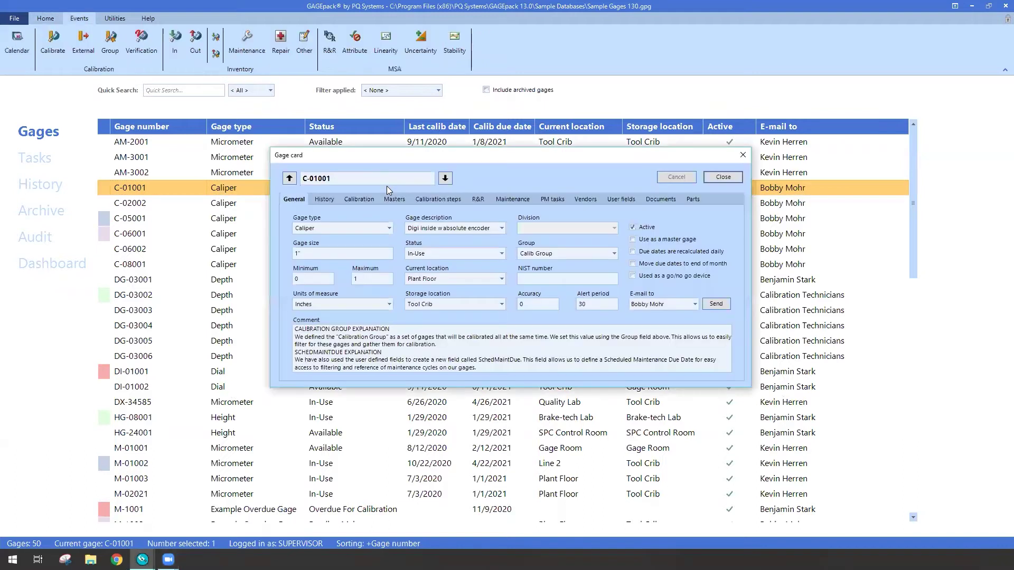
left_click(569, 252)
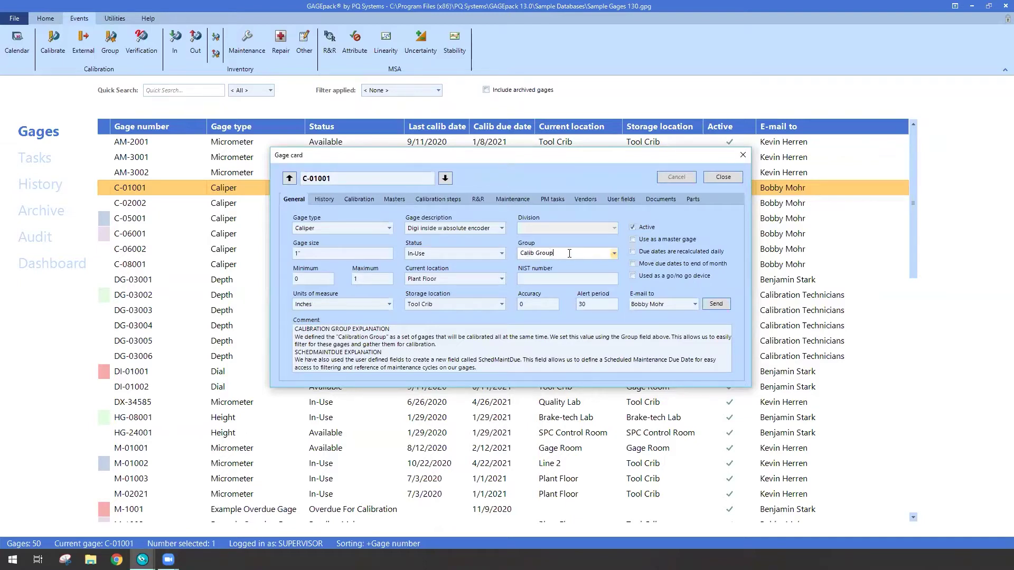
left_click(613, 255)
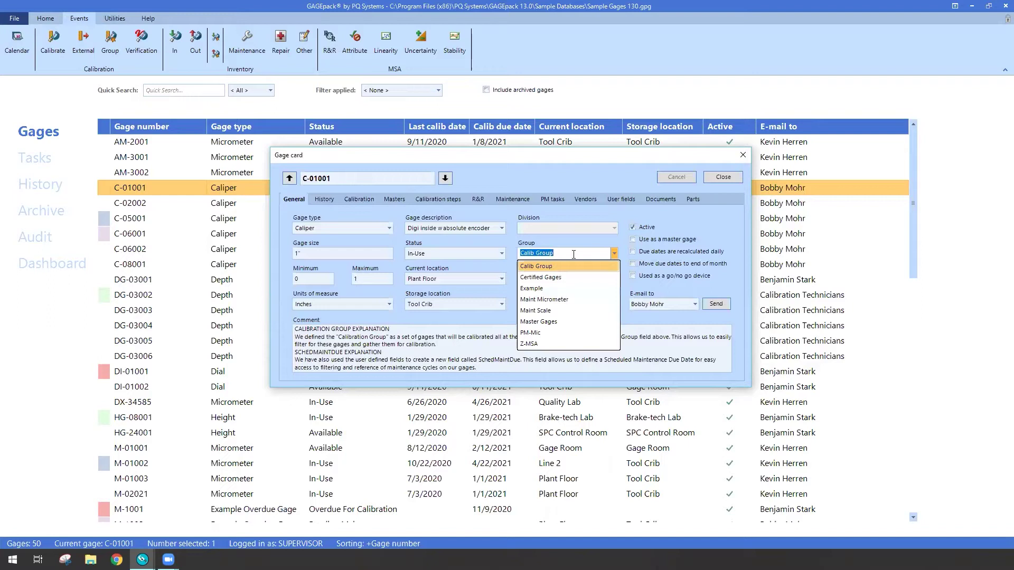
left_click(587, 240)
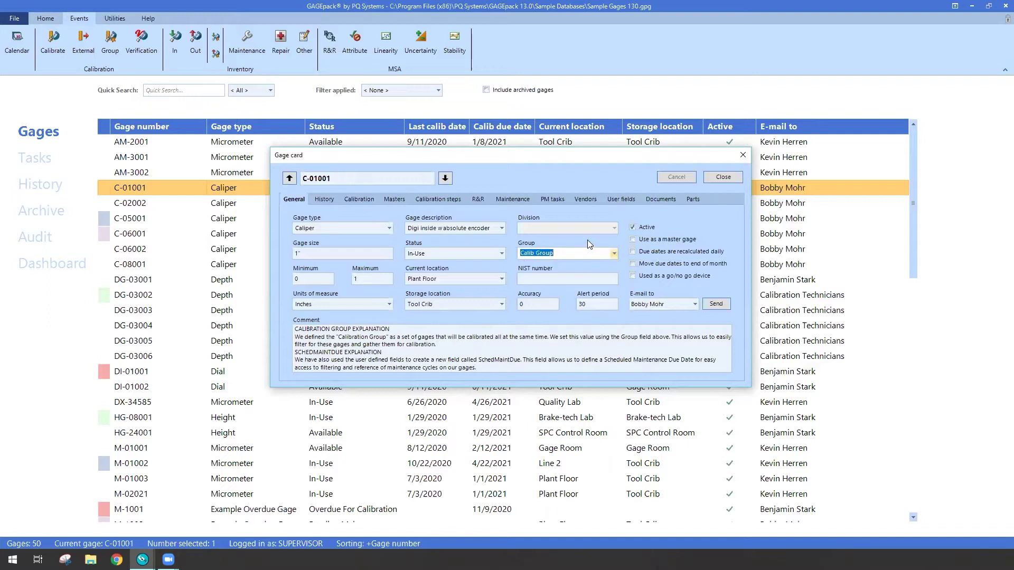
left_click(721, 178)
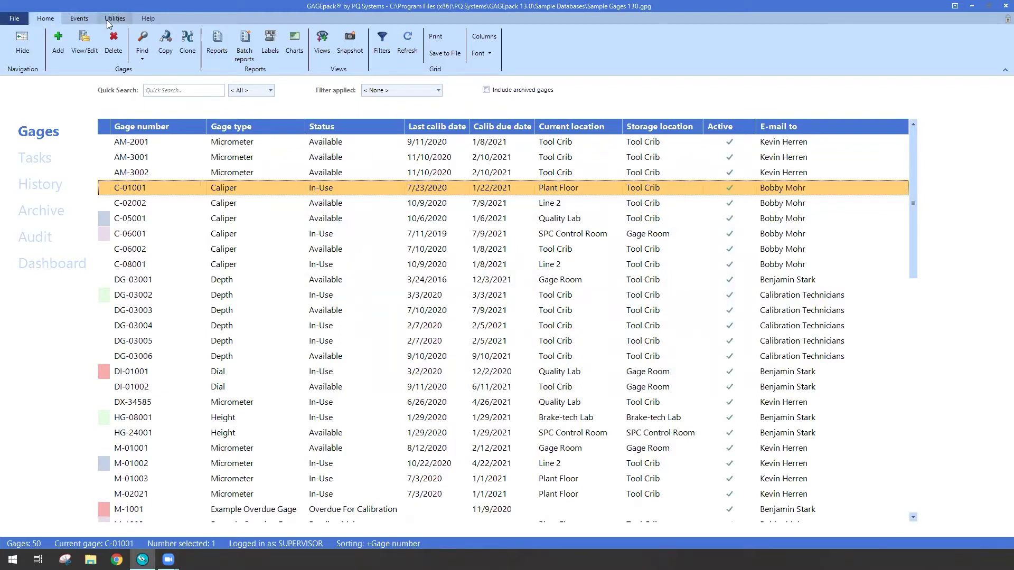
- Start a group check-out of Maint Scale, review its three SM gages, then cancel it
left_click(80, 20)
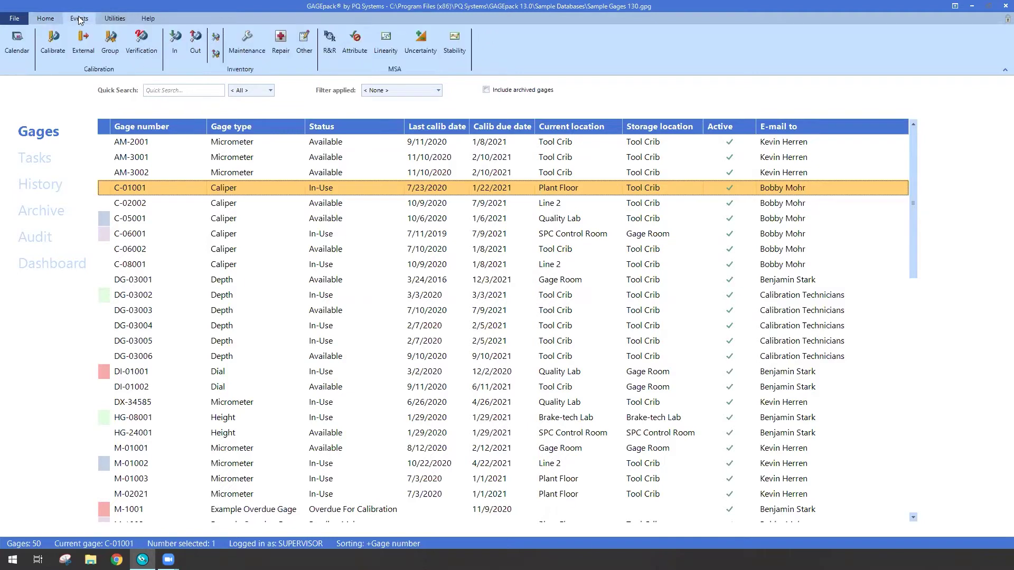
left_click(215, 54)
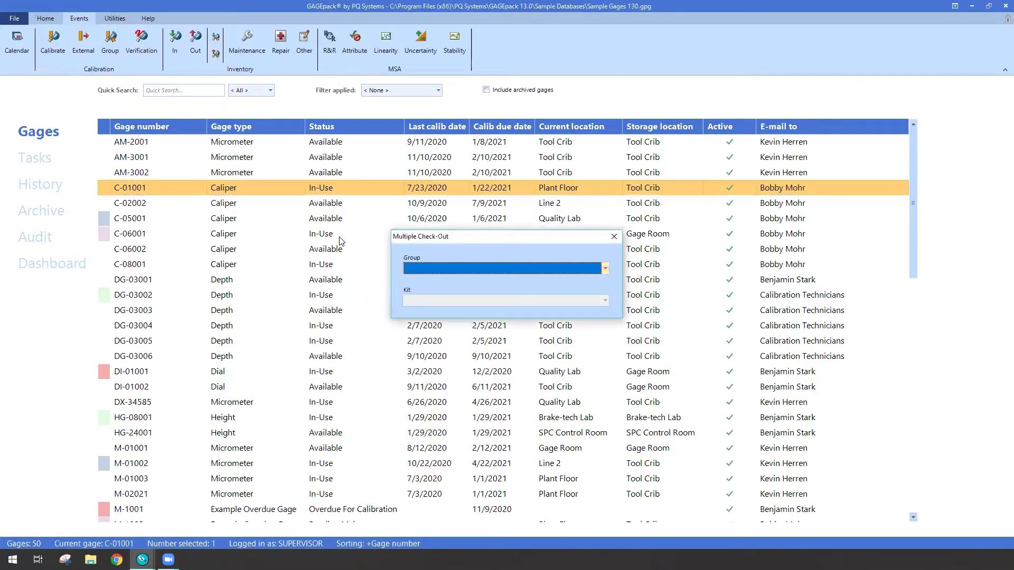
left_click(528, 271)
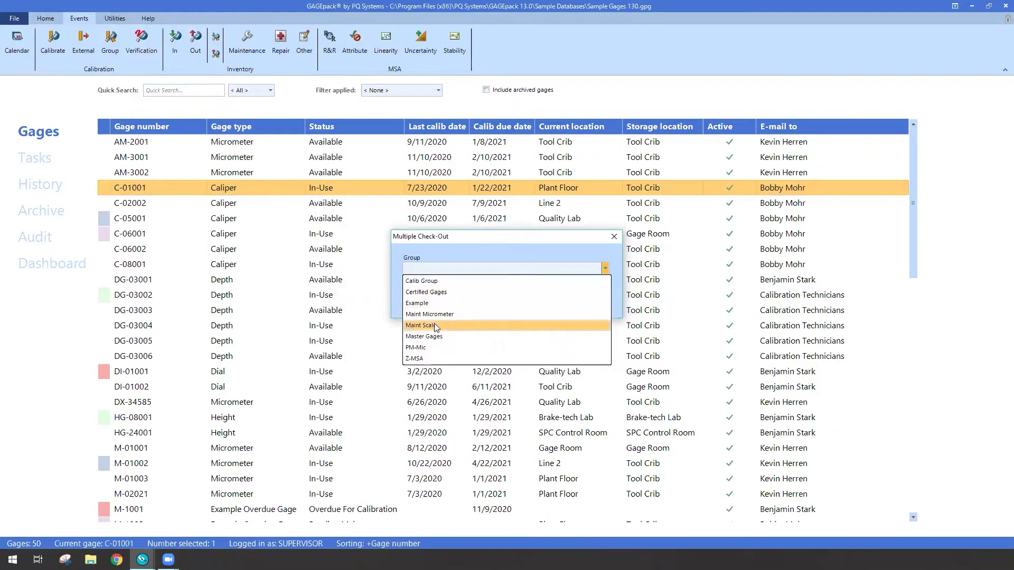
left_click(448, 325)
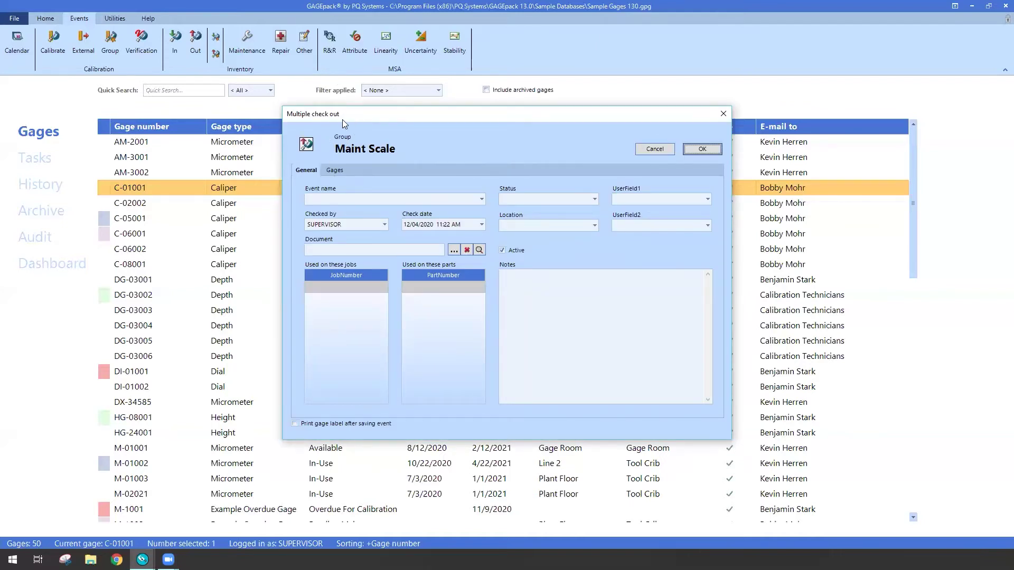
left_click(335, 171)
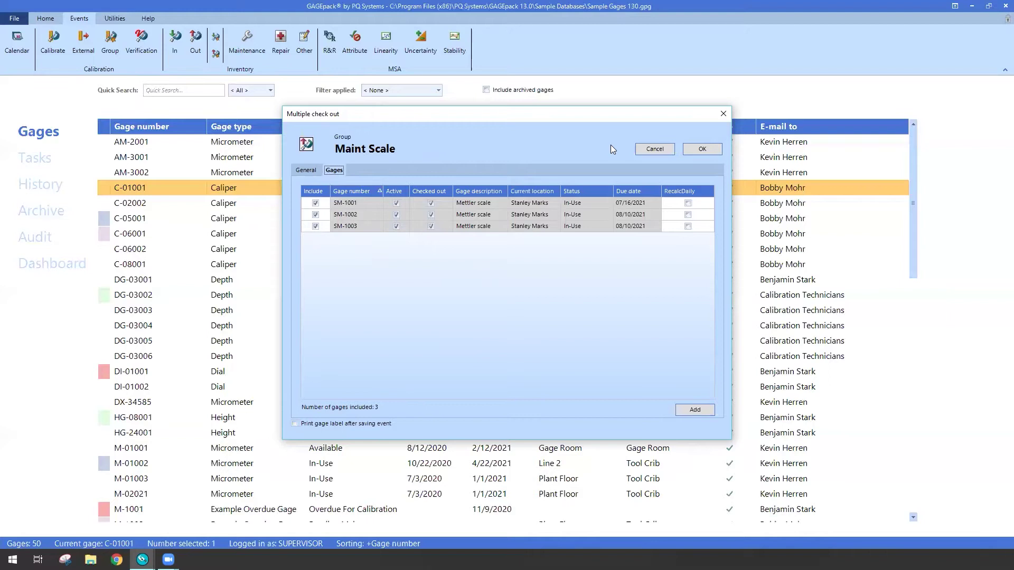
left_click(648, 149)
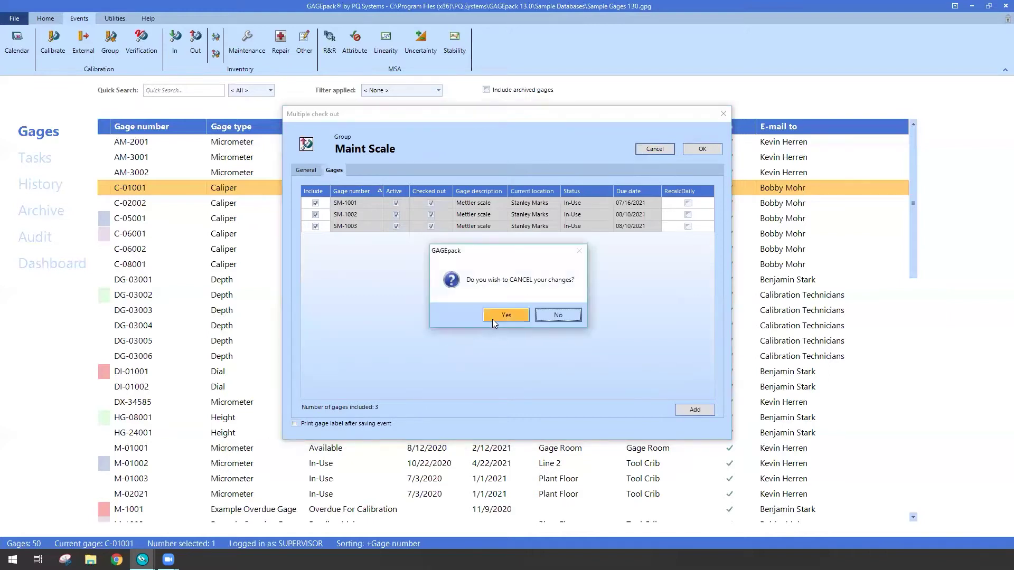
- Discard the Maint Scale check-out and confirm gage C-05001 is still in Calib Group
left_click(506, 315)
double_click(351, 216)
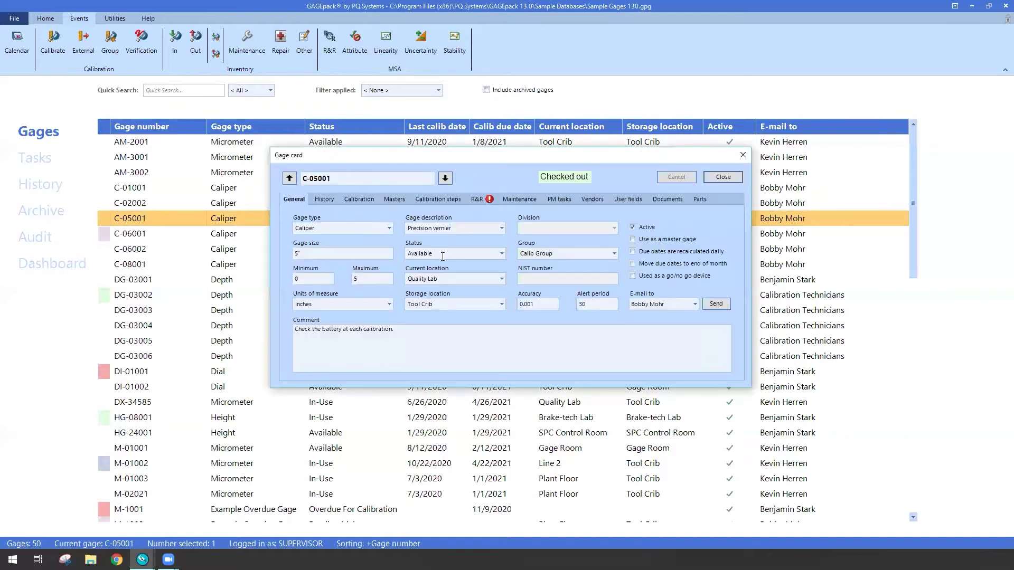
left_click(613, 254)
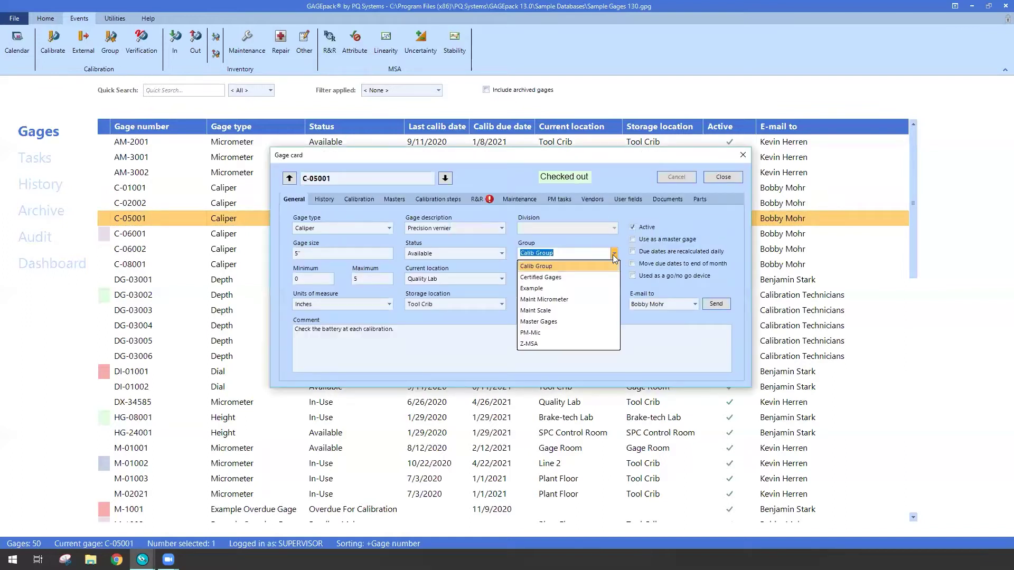
left_click(622, 242)
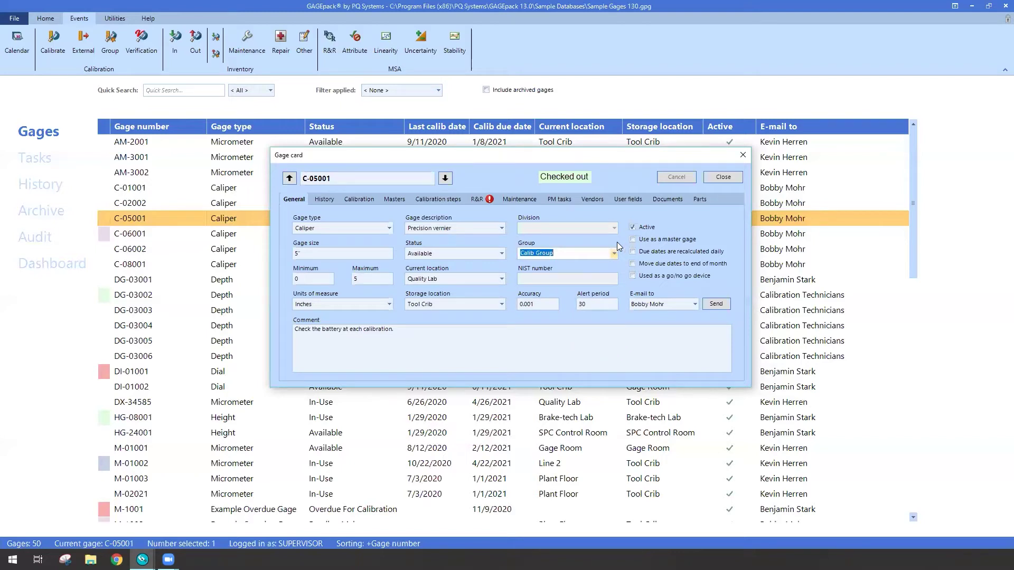
left_click(714, 177)
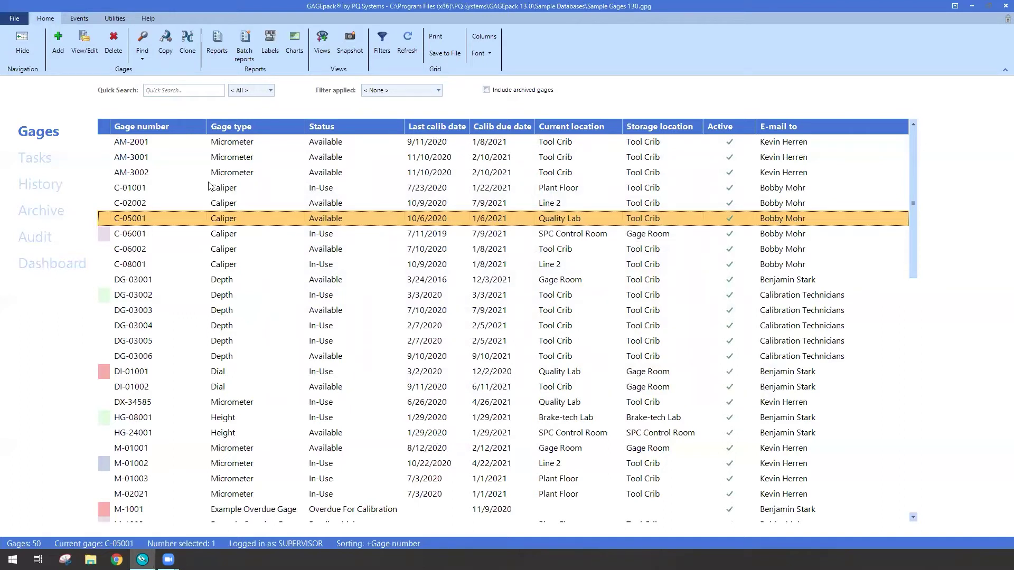
- Tick Enable Kitting under Global collections settings and browse kits K-123, K-C3 and K-SC-01
left_click(16, 21)
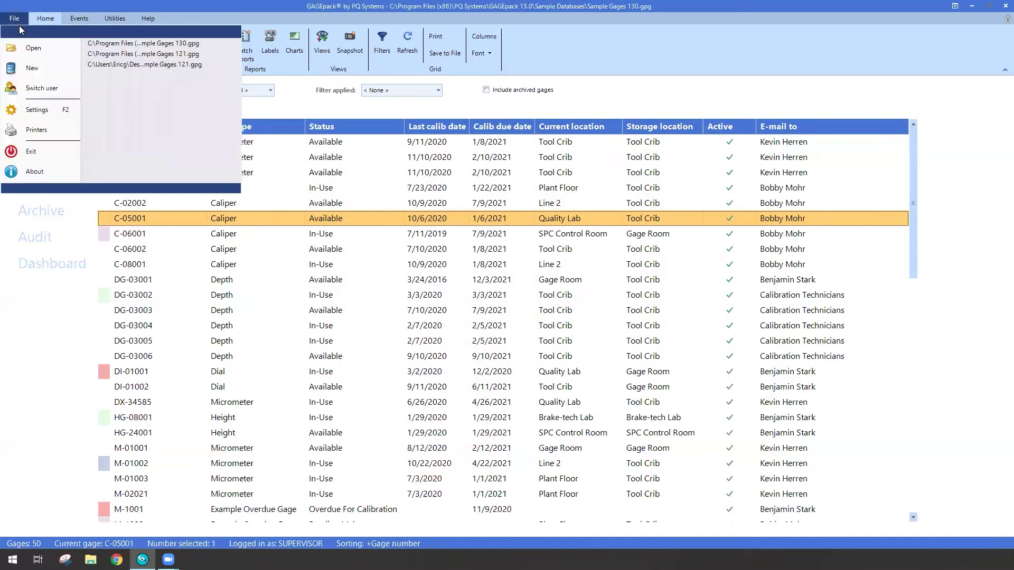
left_click(56, 111)
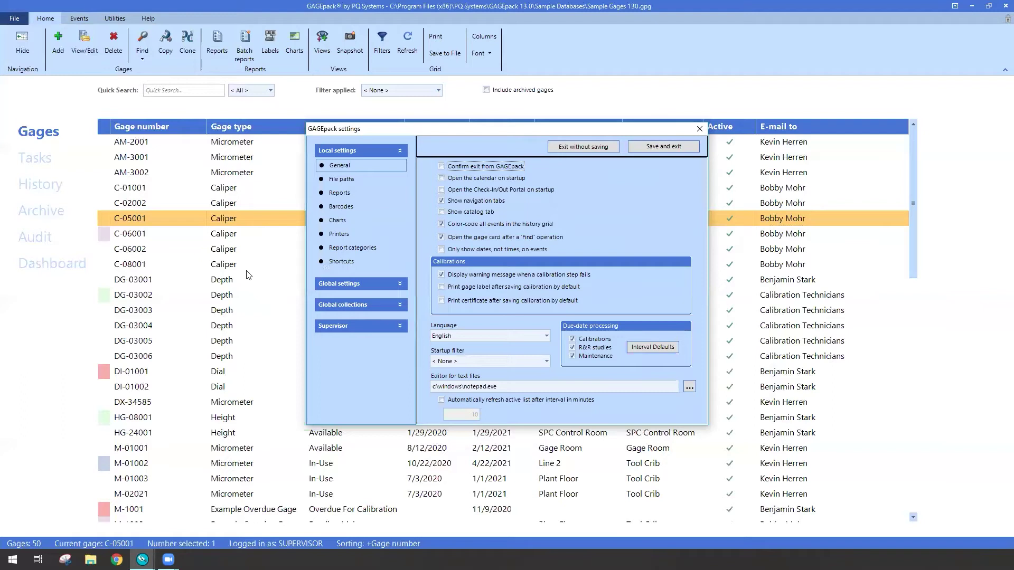
left_click(385, 306)
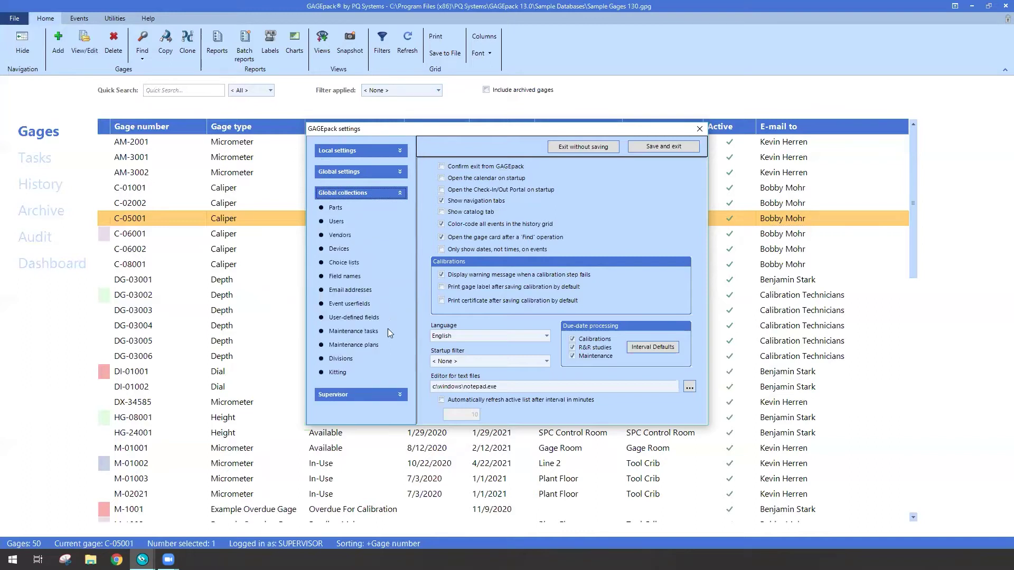
left_click(348, 373)
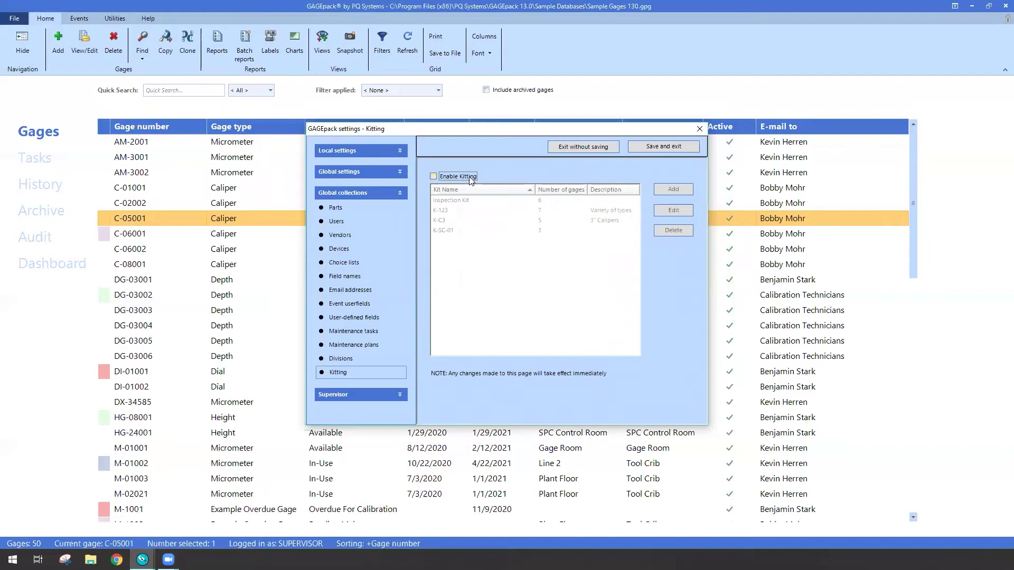
left_click(433, 176)
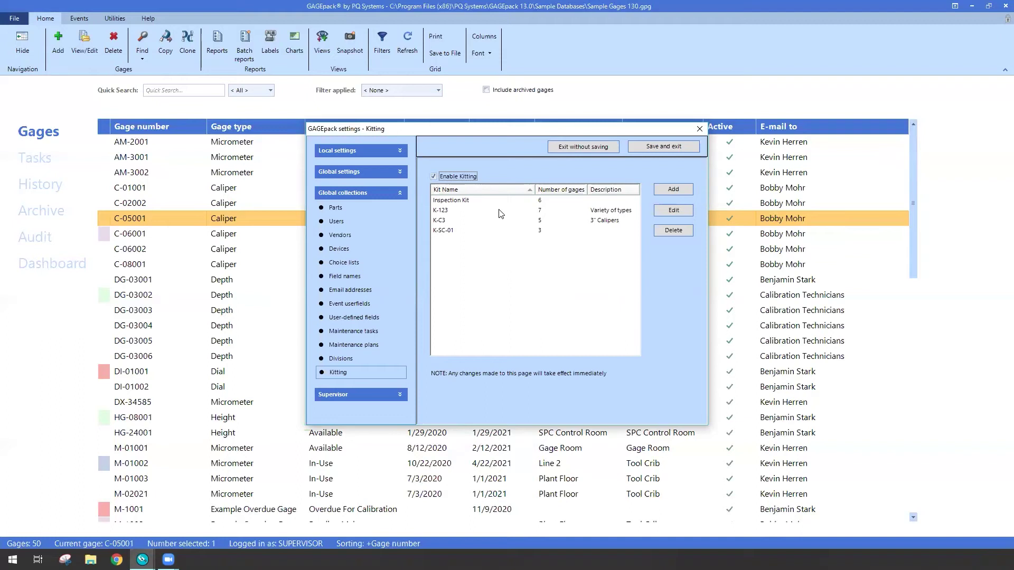
left_click(501, 214)
left_click(501, 221)
left_click(499, 232)
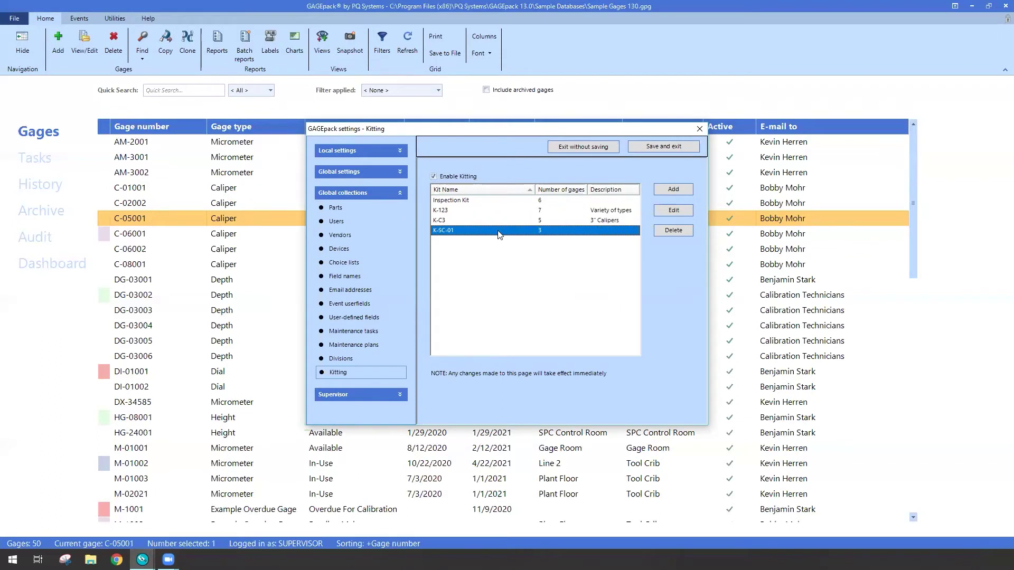
left_click(497, 213)
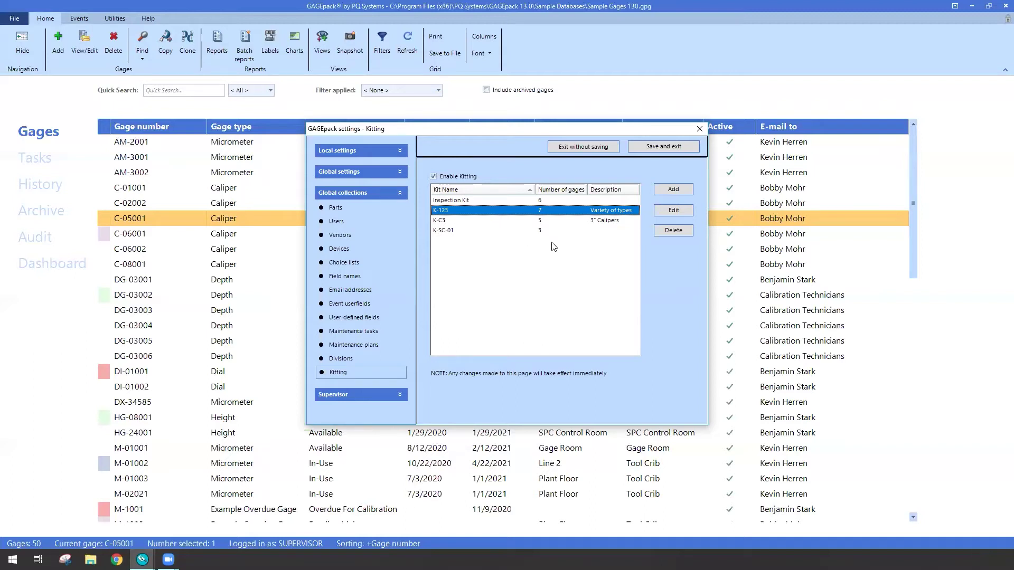
- Create a new kit named K-002 with description Example
left_click(690, 189)
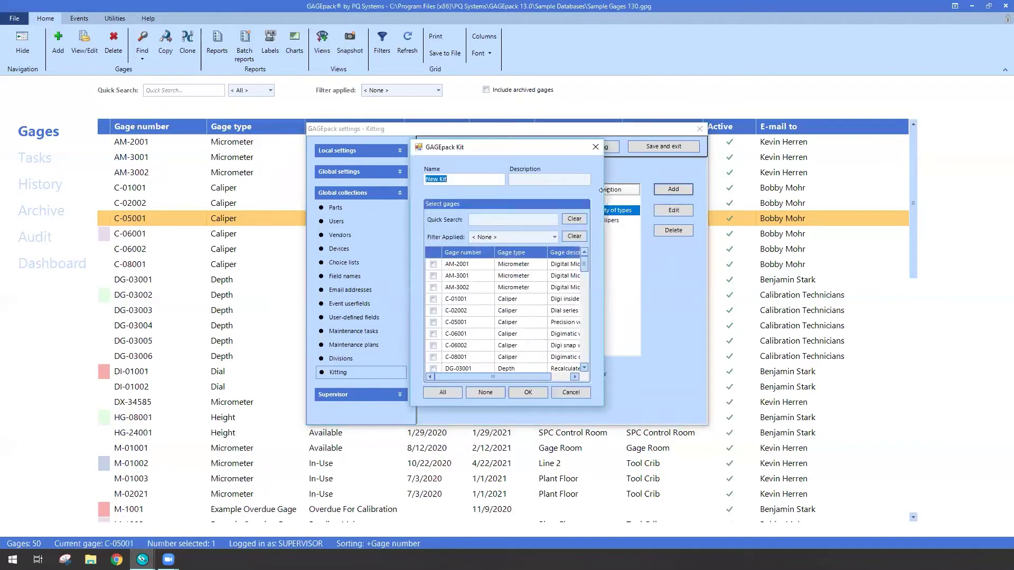
left_click_drag(604, 191, 668, 190)
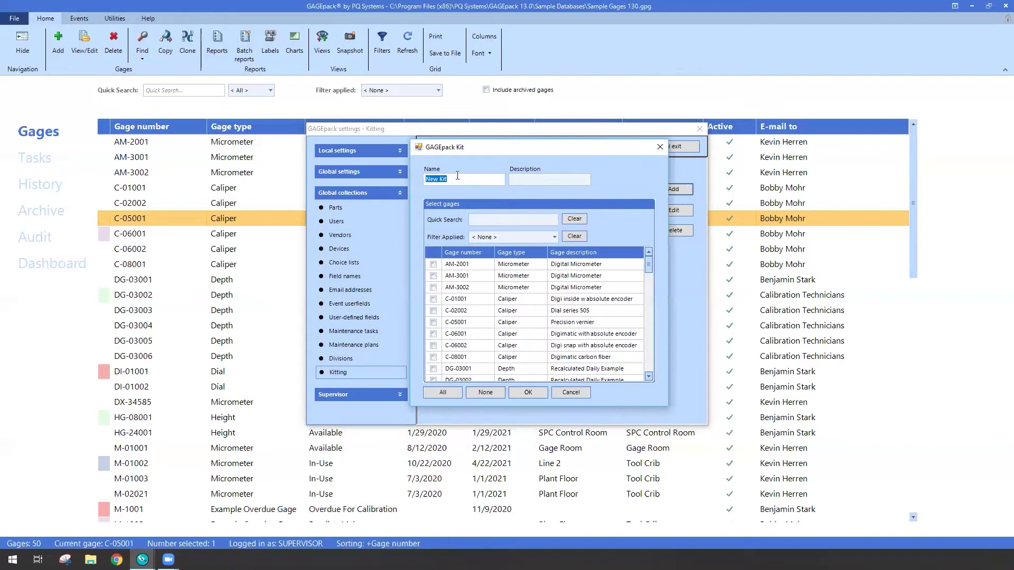
left_click(536, 179)
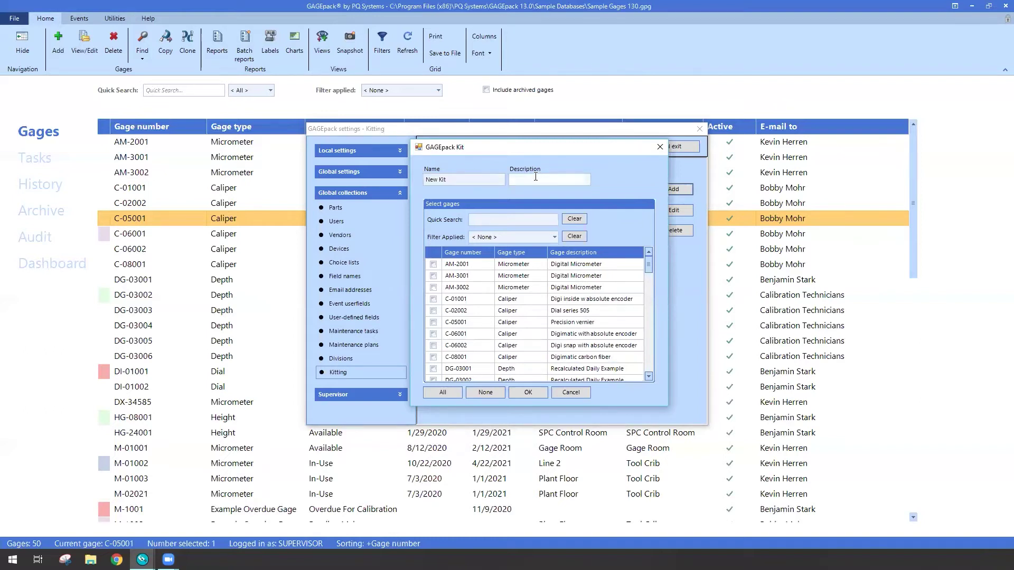
left_click_drag(448, 180, 426, 182)
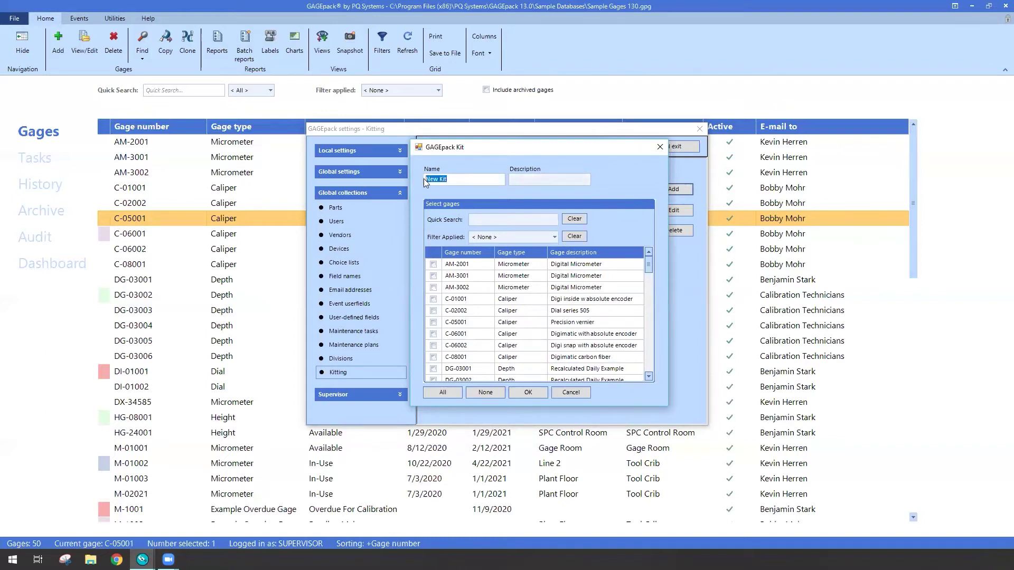
type("K-002")
left_click(565, 179)
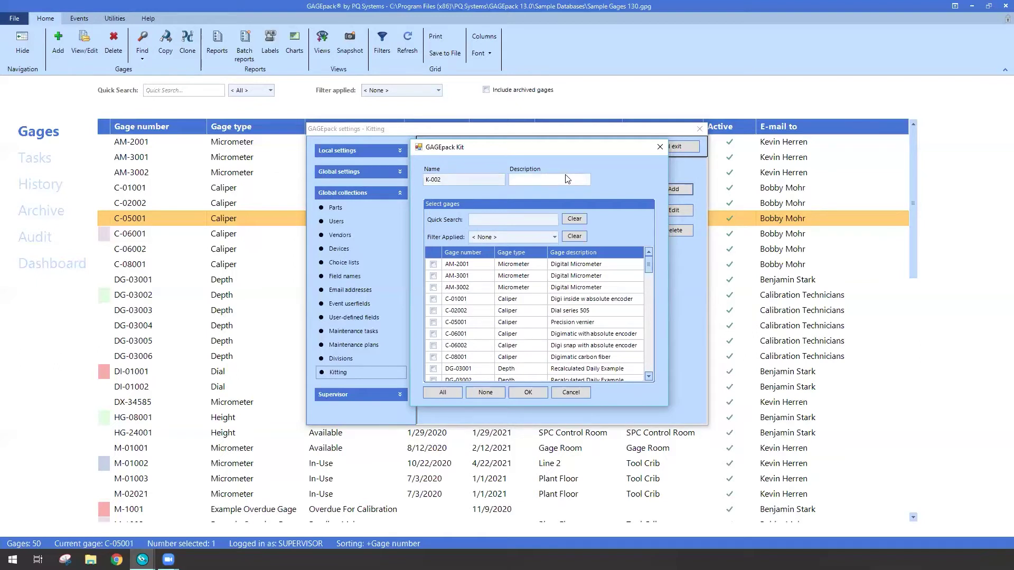
type("Ed")
type("ample")
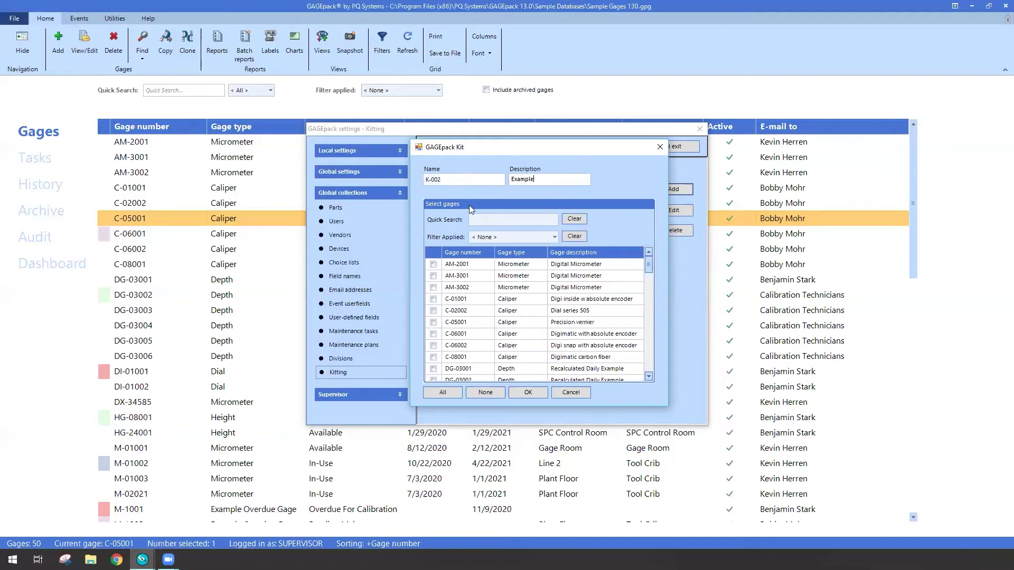
- Filter the gages to depth gages, tick DG-03002 and DG-03003, then clear the filter
left_click(507, 219)
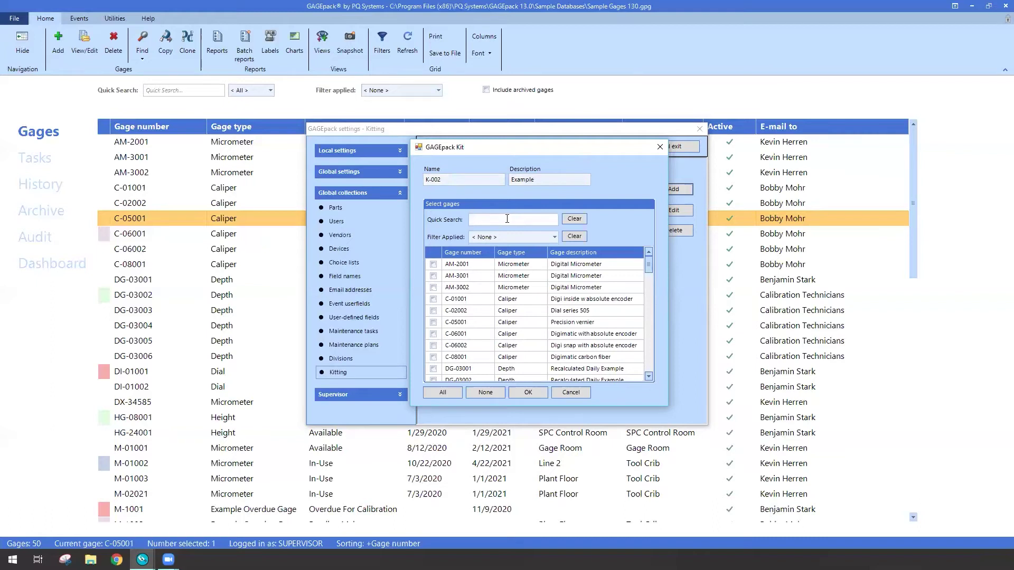
type("C al")
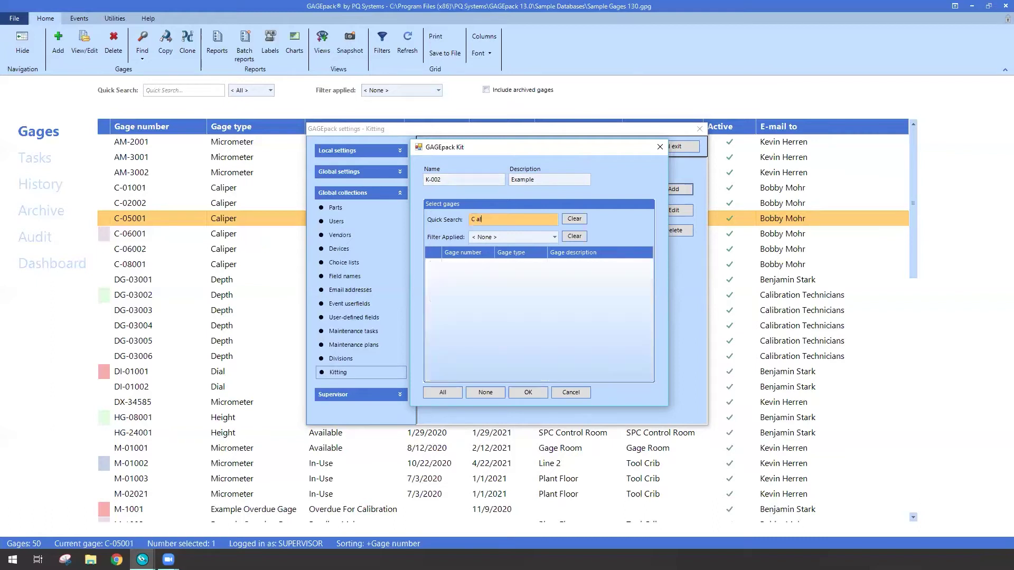
type("i")
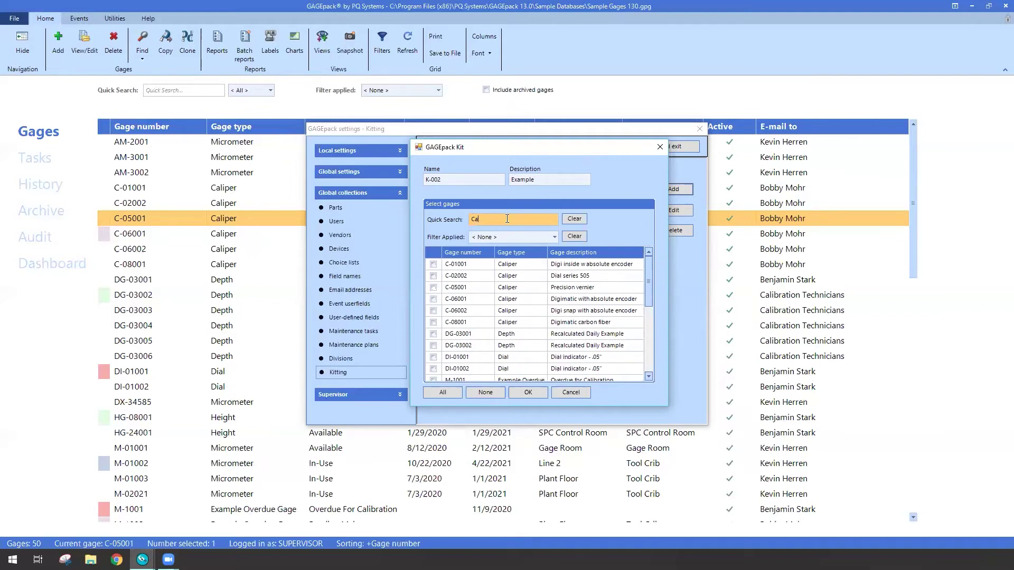
key("BackSpace")
key("BackSpace")
key("BackSpace")
left_click(554, 236)
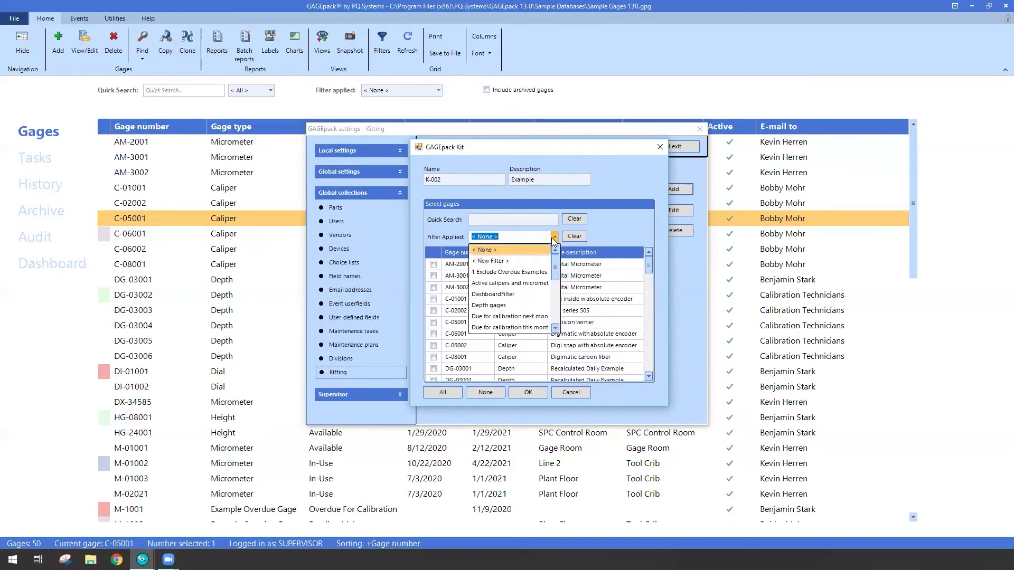
left_click(515, 305)
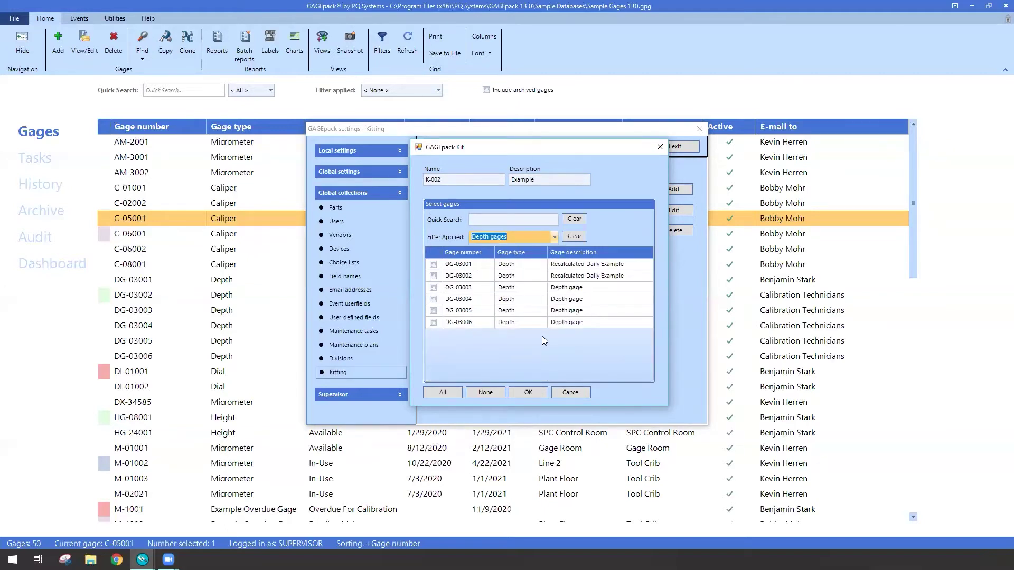
left_click(434, 277)
left_click(434, 287)
left_click(571, 234)
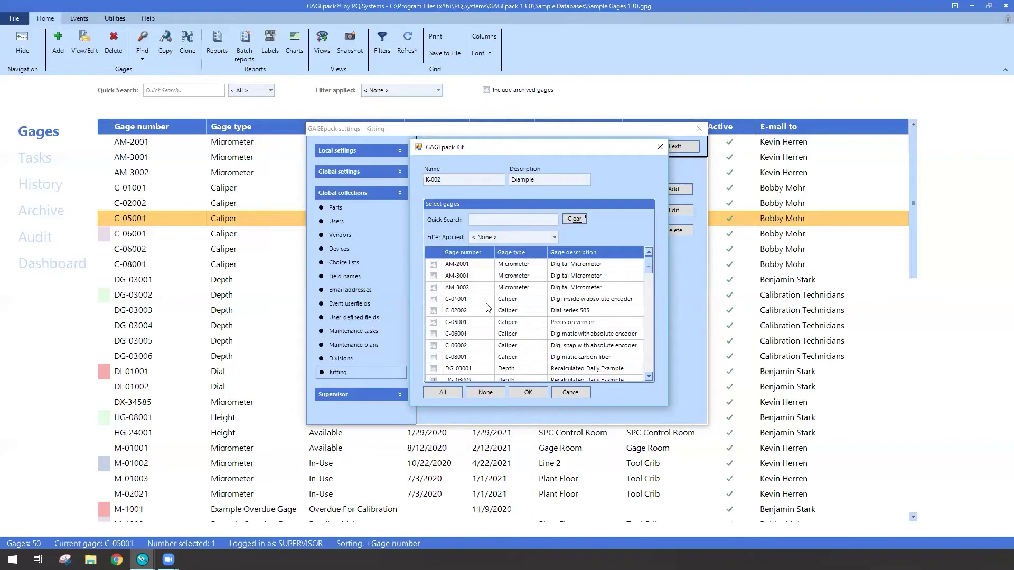
- Confirm the new kit K-002 and select it in the kit list
left_click(531, 391)
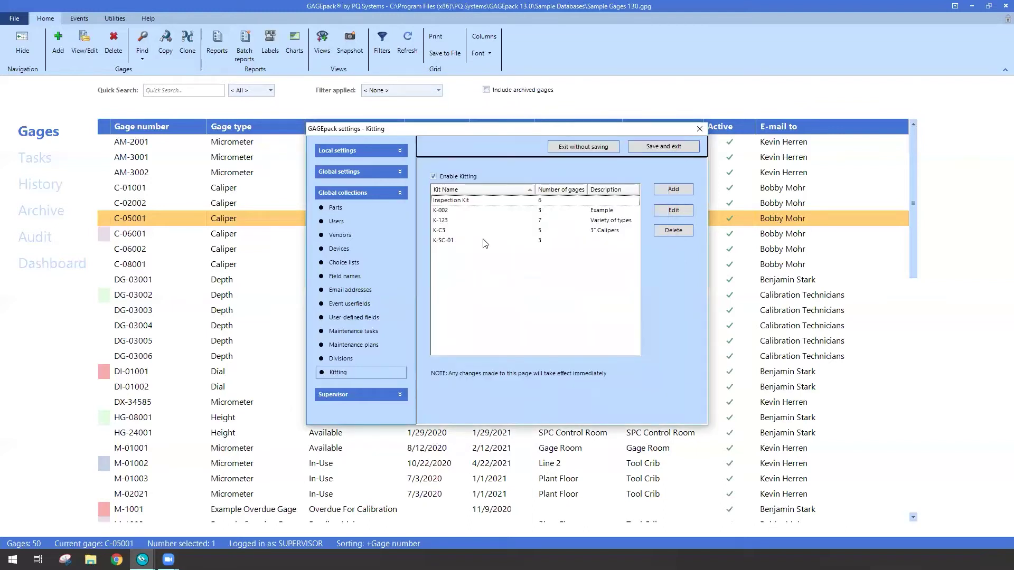
left_click(469, 212)
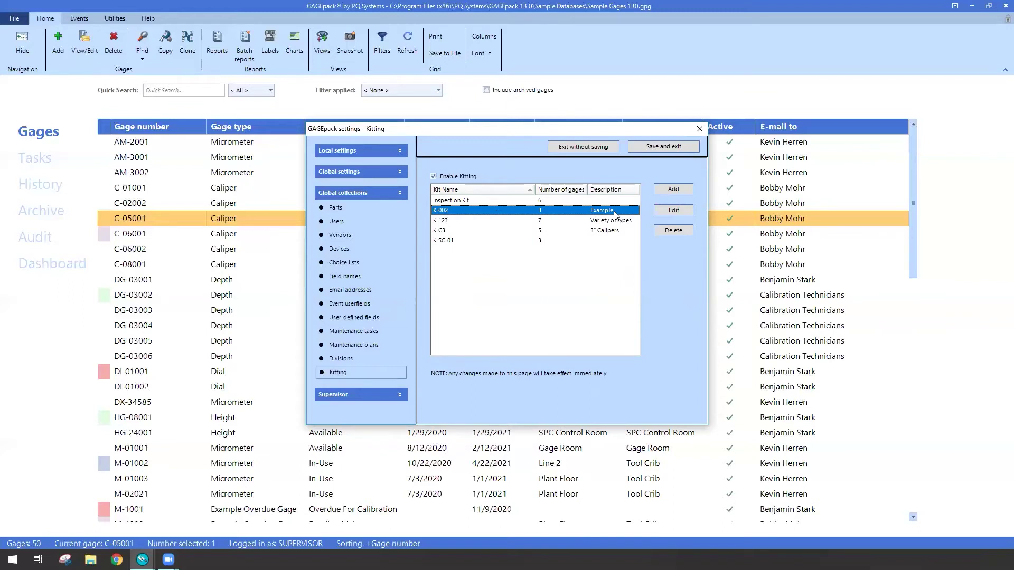
- Save the kitting settings, then open gage DG-03004's card on its empty Kits tab
left_click(651, 147)
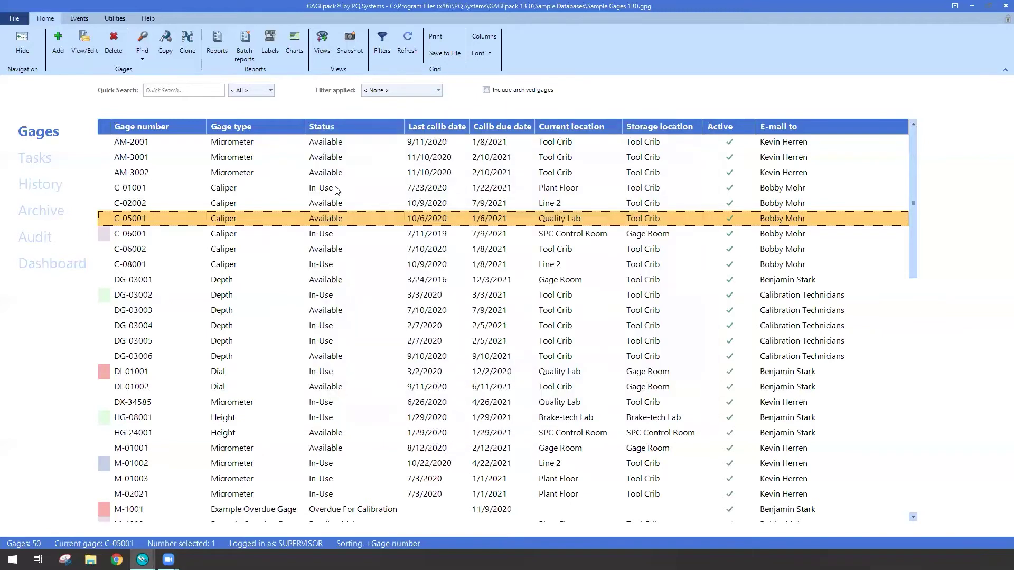
left_click(311, 194)
left_click(317, 280)
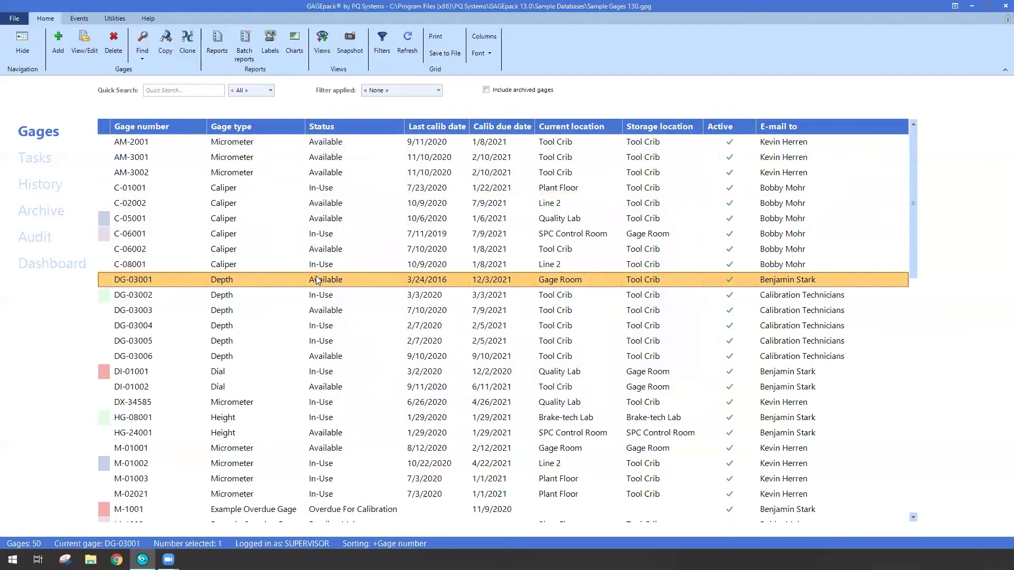
double_click(329, 331)
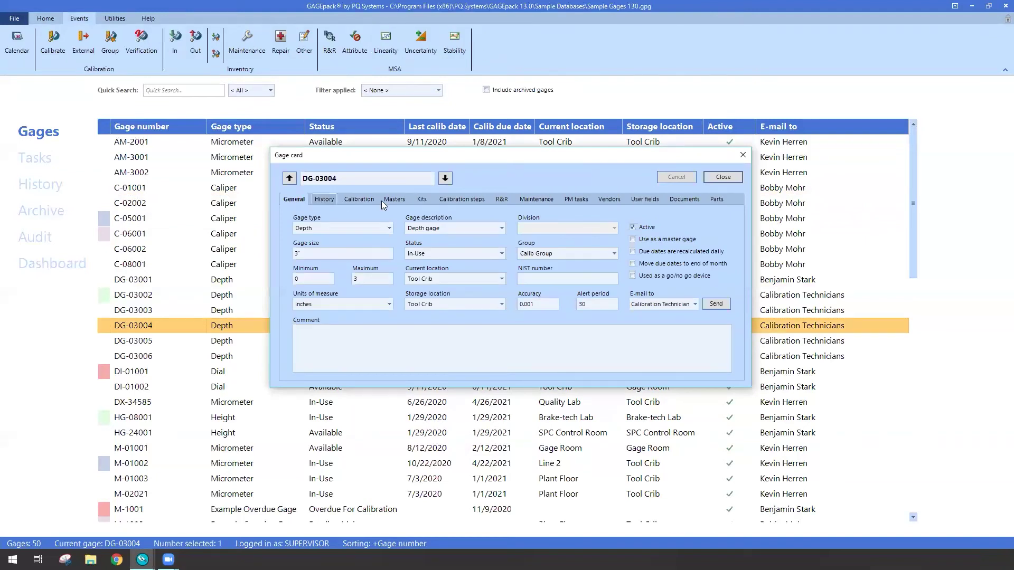
left_click(423, 200)
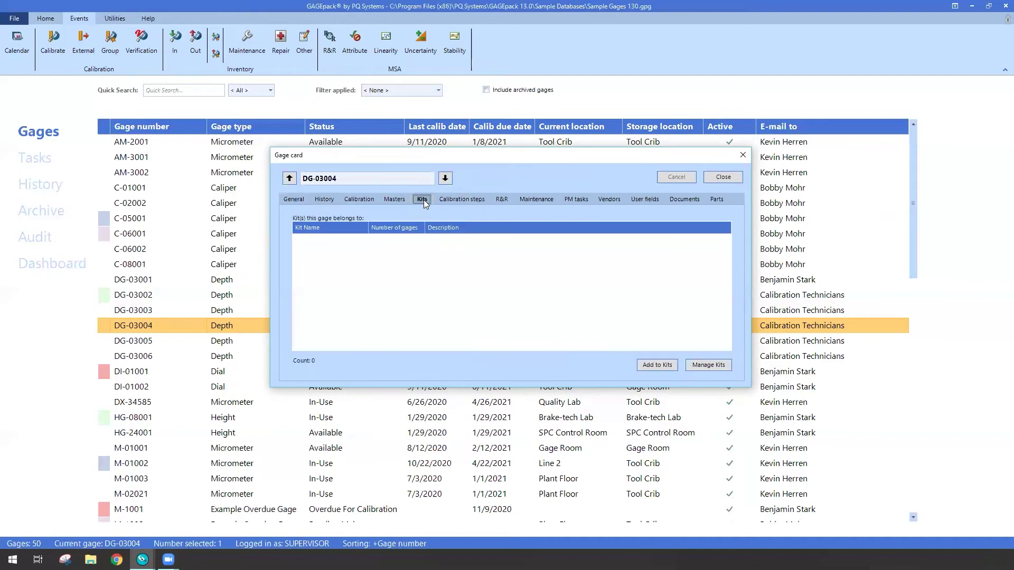
- Add DG-03004 to kits K-002 and K-C3, then save and close its gage card
left_click(655, 365)
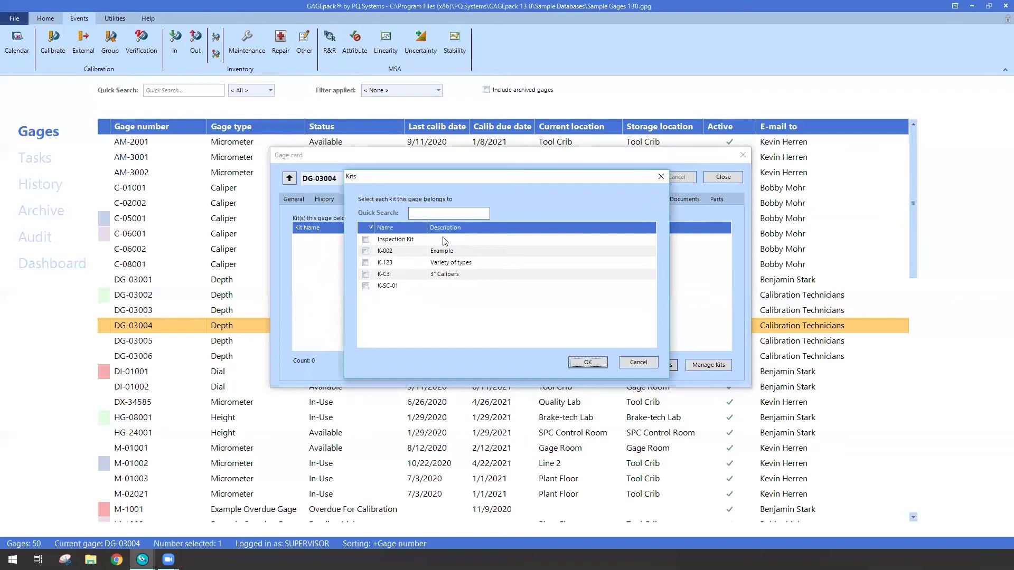
left_click_drag(464, 180, 420, 173)
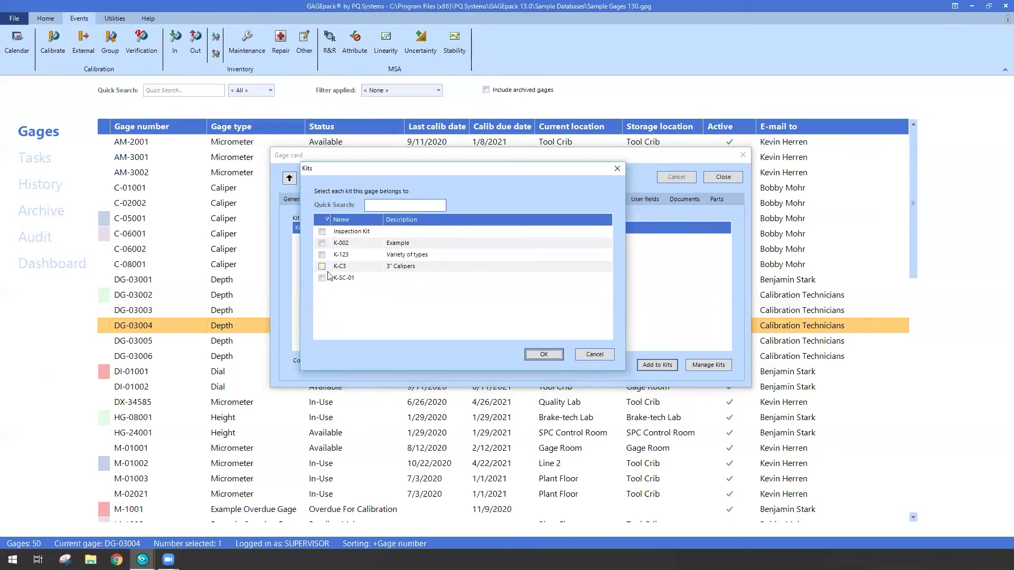
left_click(322, 243)
left_click(322, 267)
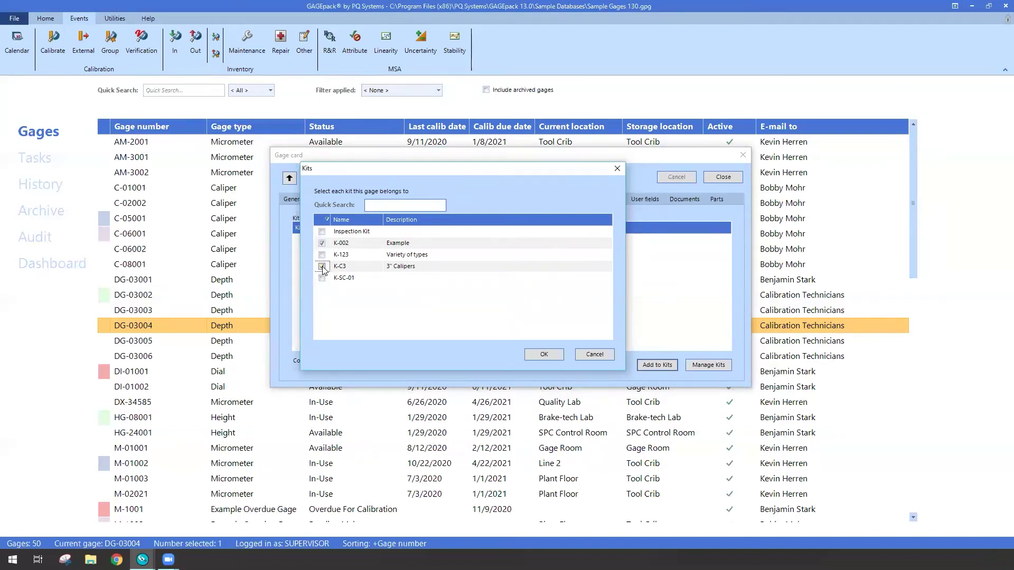
left_click(548, 357)
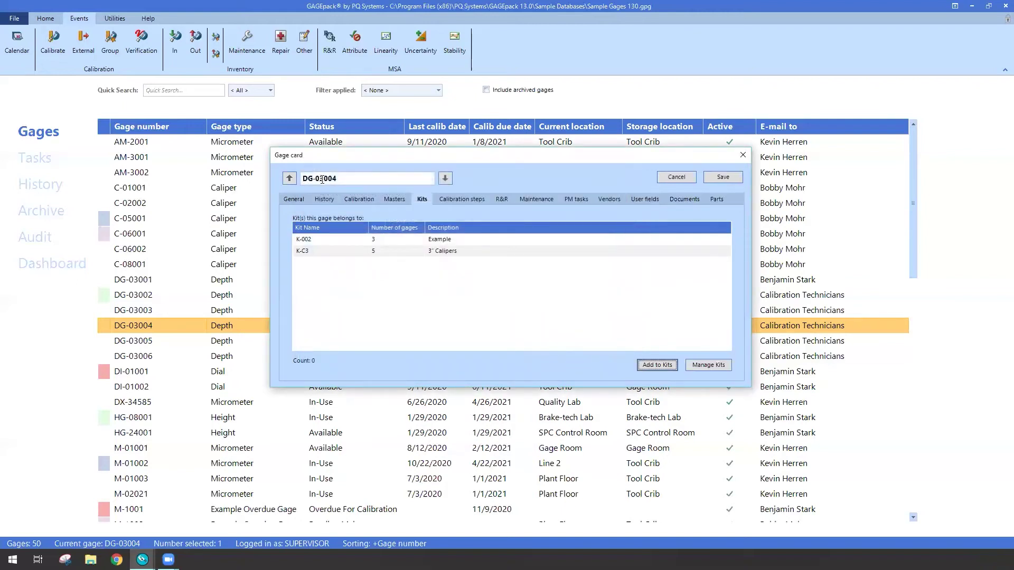
left_click(353, 240)
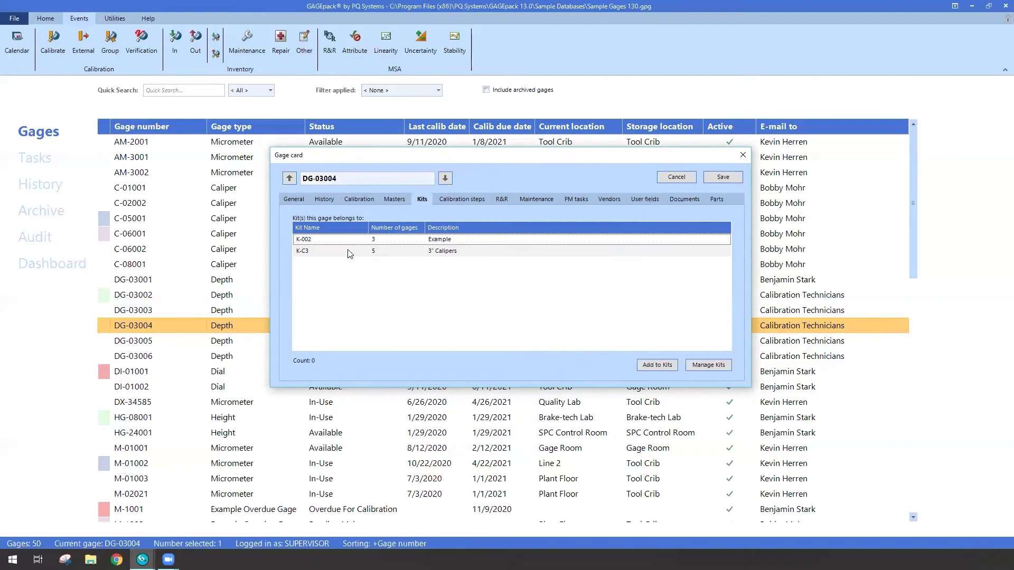
left_click(350, 251)
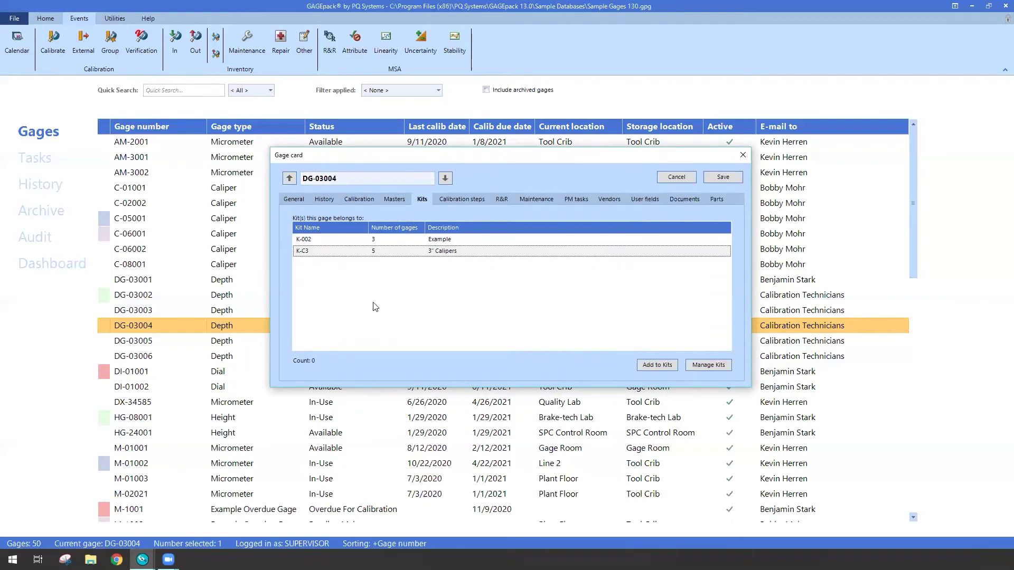
left_click(718, 178)
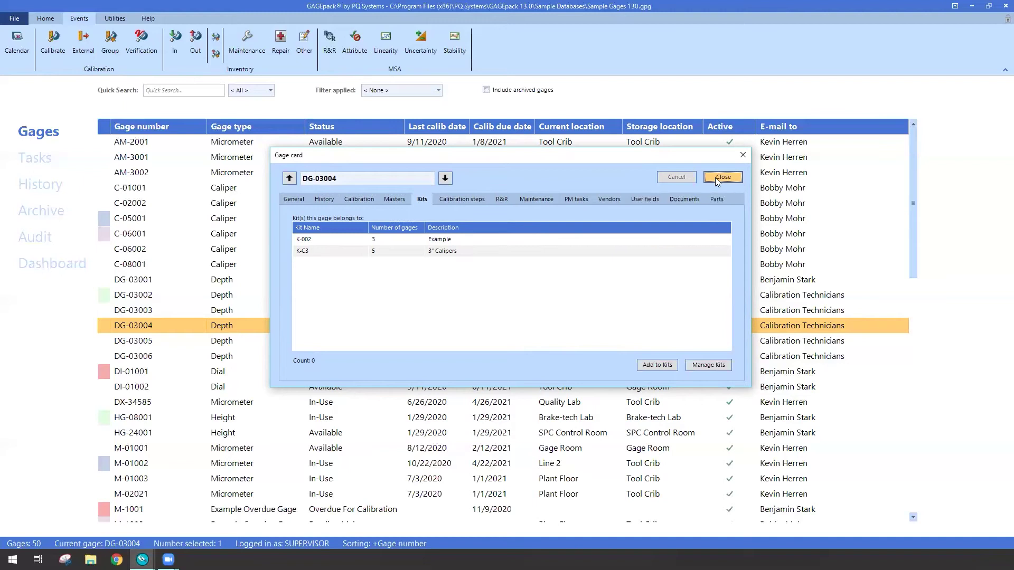
left_click(716, 178)
left_click(287, 234)
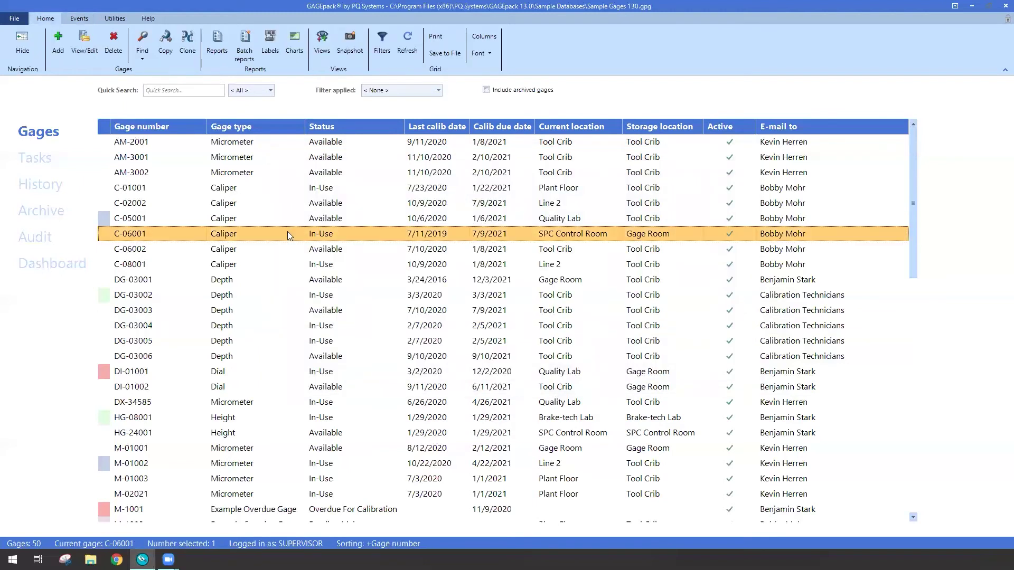
- Start a multiple check-out for kit K-002 and review its included gages
left_click(75, 19)
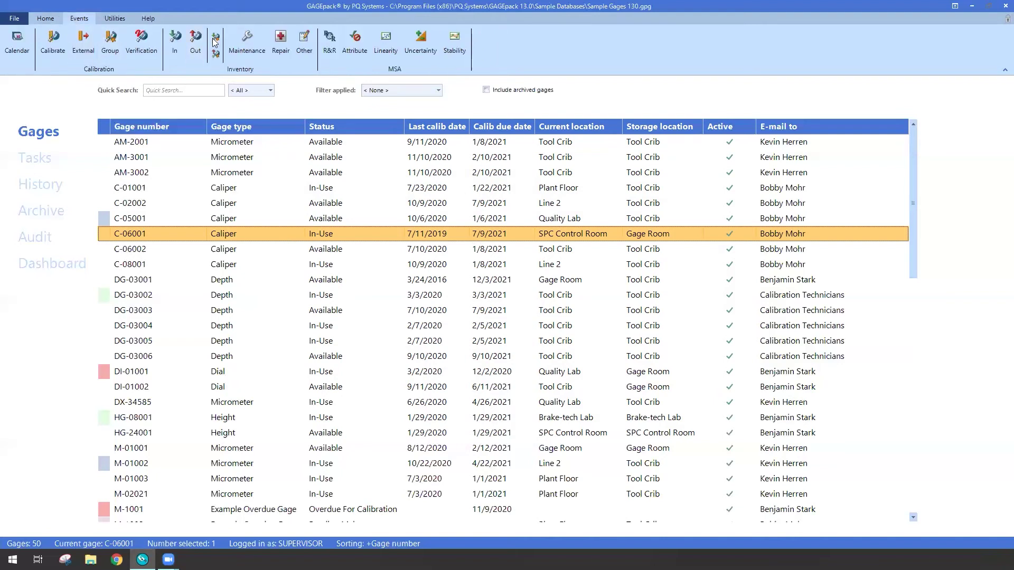
left_click(215, 54)
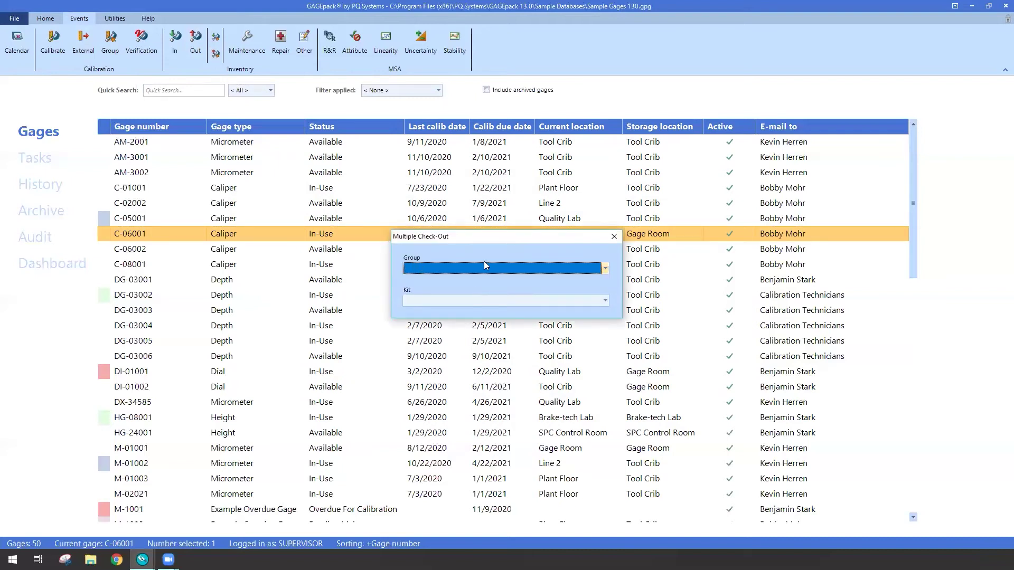
left_click(481, 300)
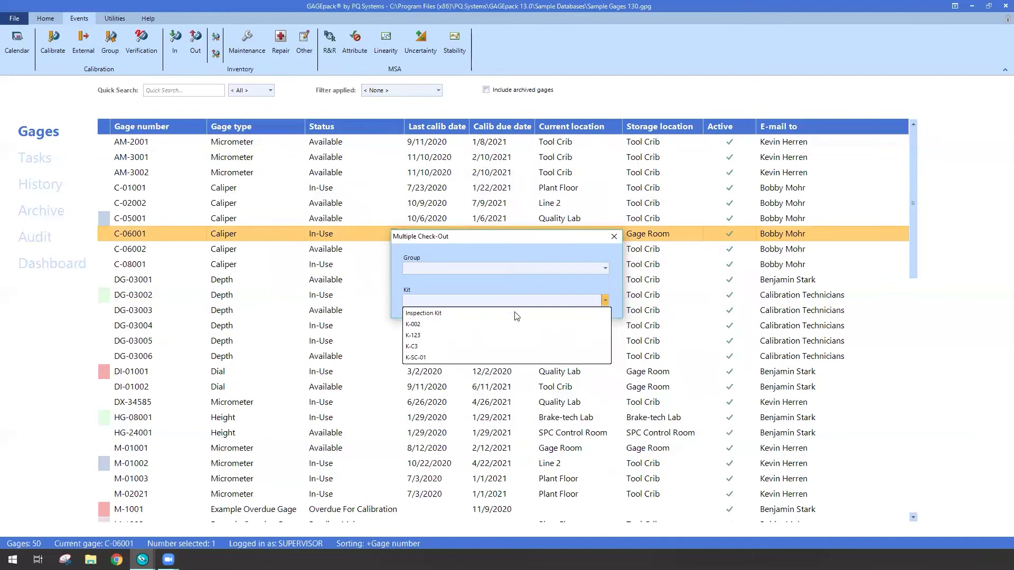
left_click(434, 324)
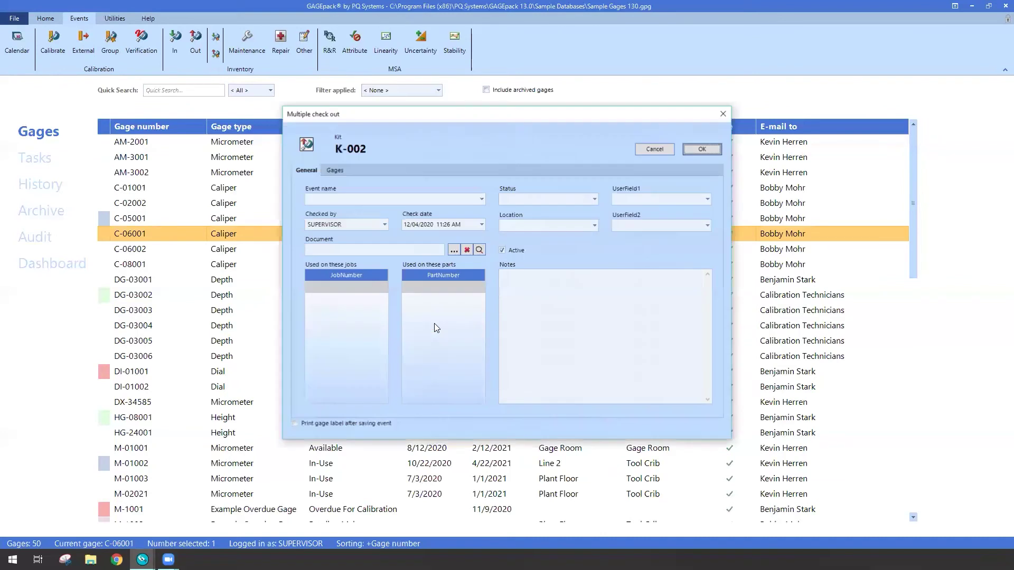
left_click(332, 170)
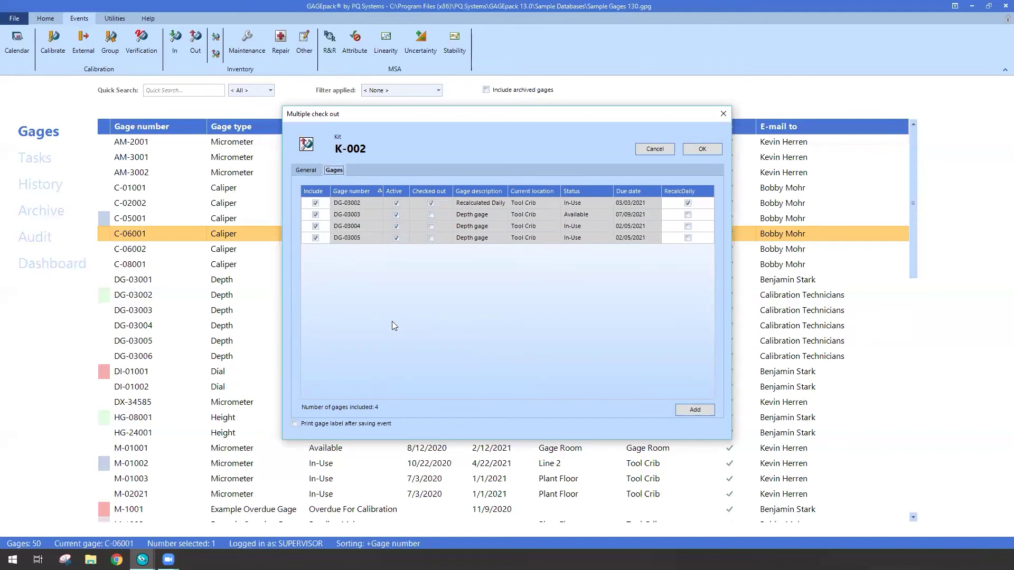
left_click(299, 173)
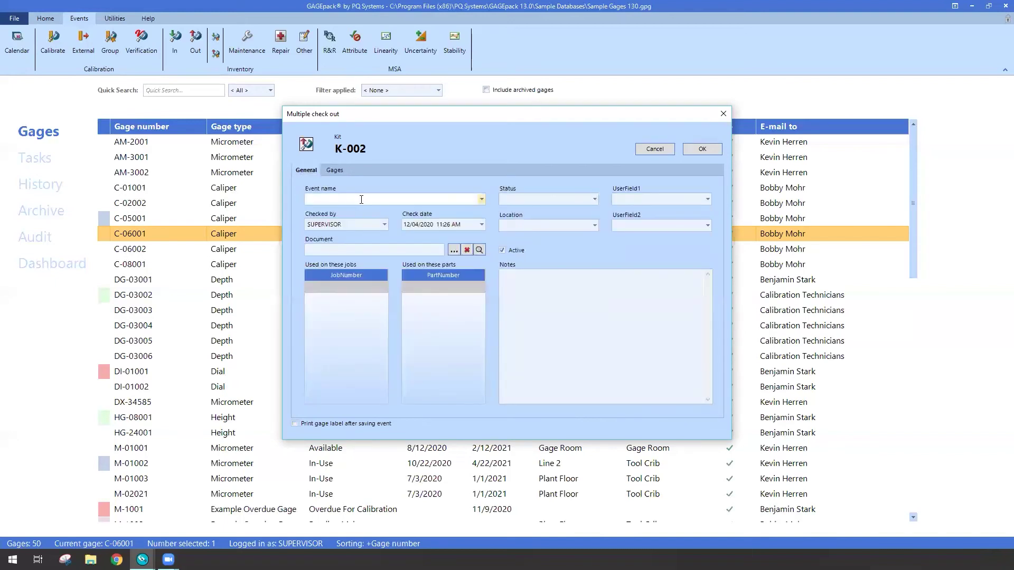
- Name the event 'Kit check out', with status In-Use and location Line 2
type("Kit ")
type("chedk out")
left_click(595, 199)
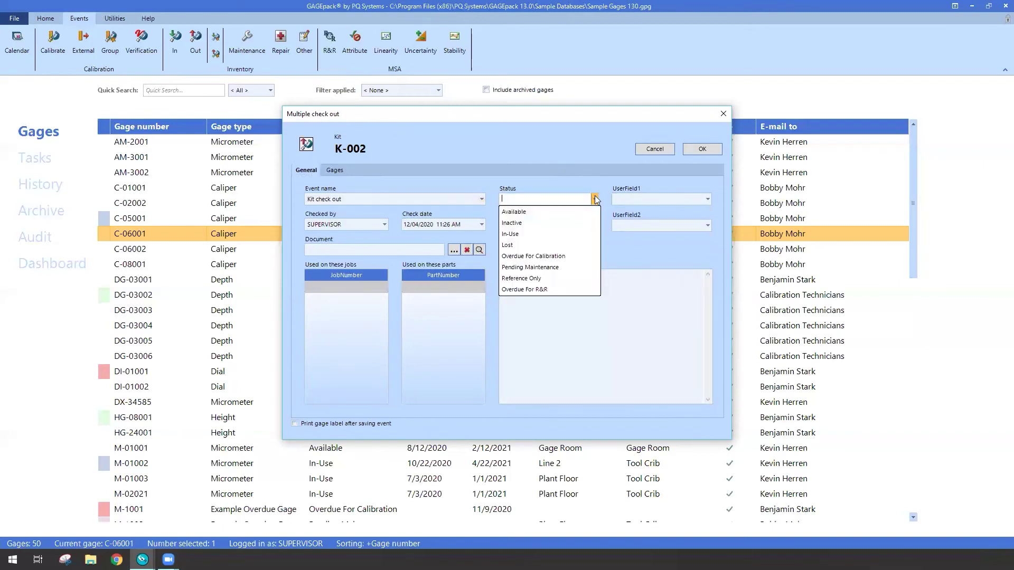
left_click(536, 234)
left_click(594, 225)
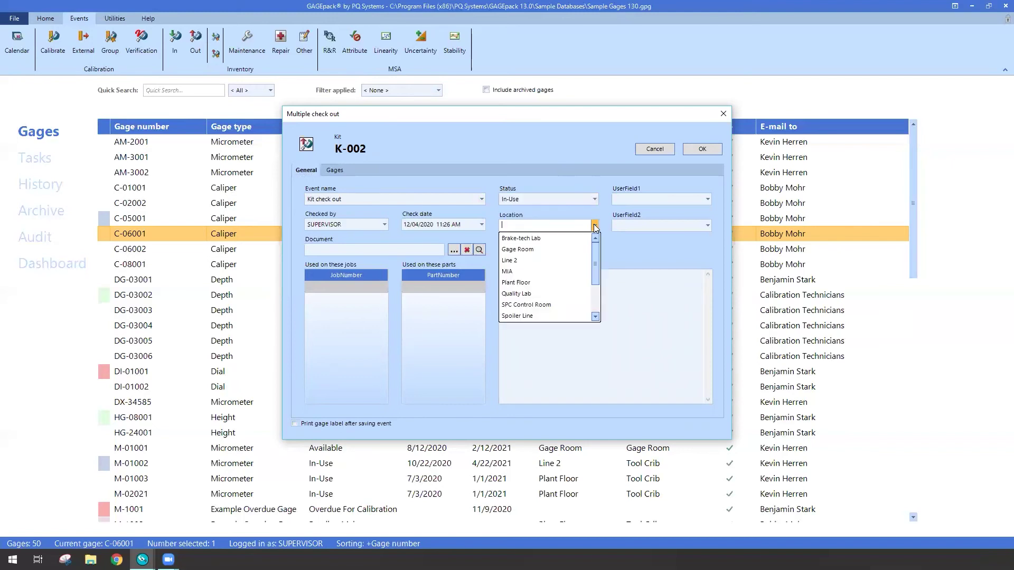
left_click(552, 261)
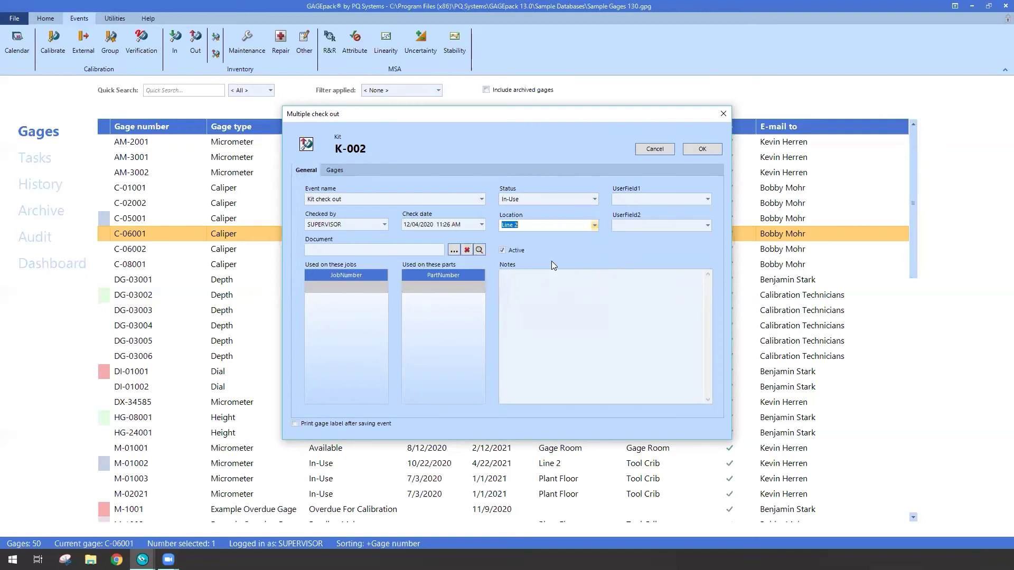
- Save the kit check-out and inspect depth gages DG-03002, DG-03003 and DG-03004
left_click(704, 150)
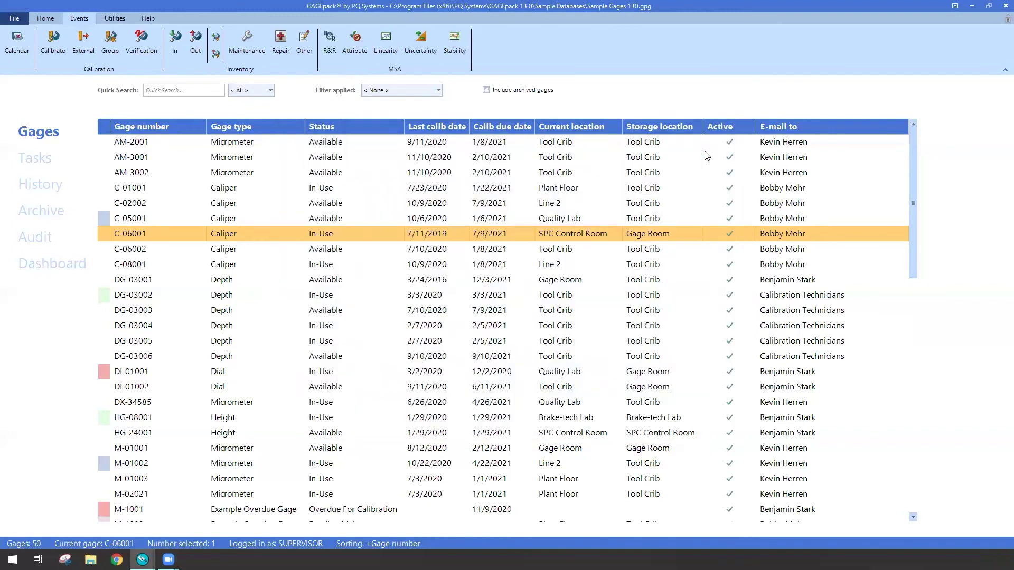
left_click(576, 290)
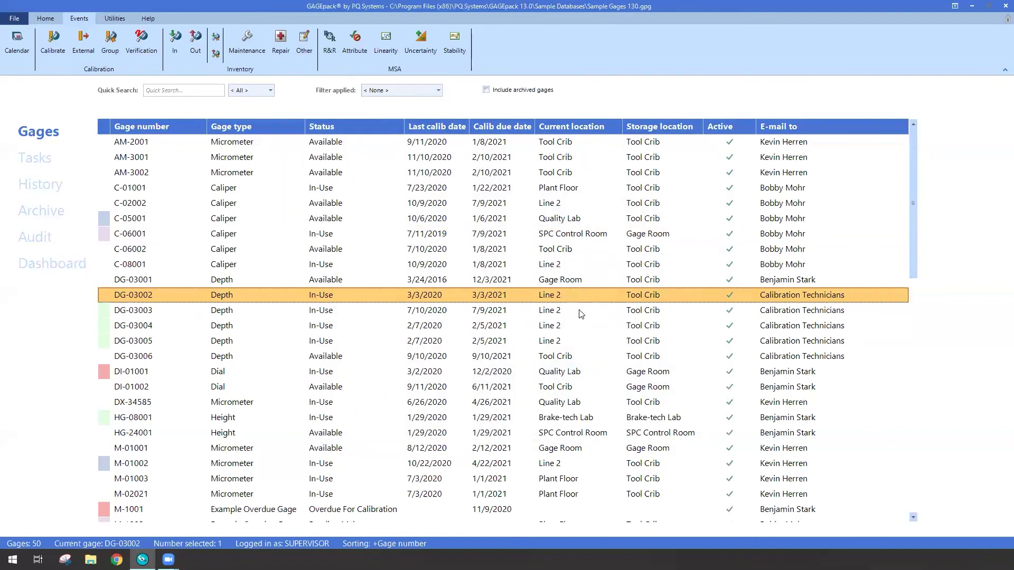
left_click(578, 311)
left_click(571, 330)
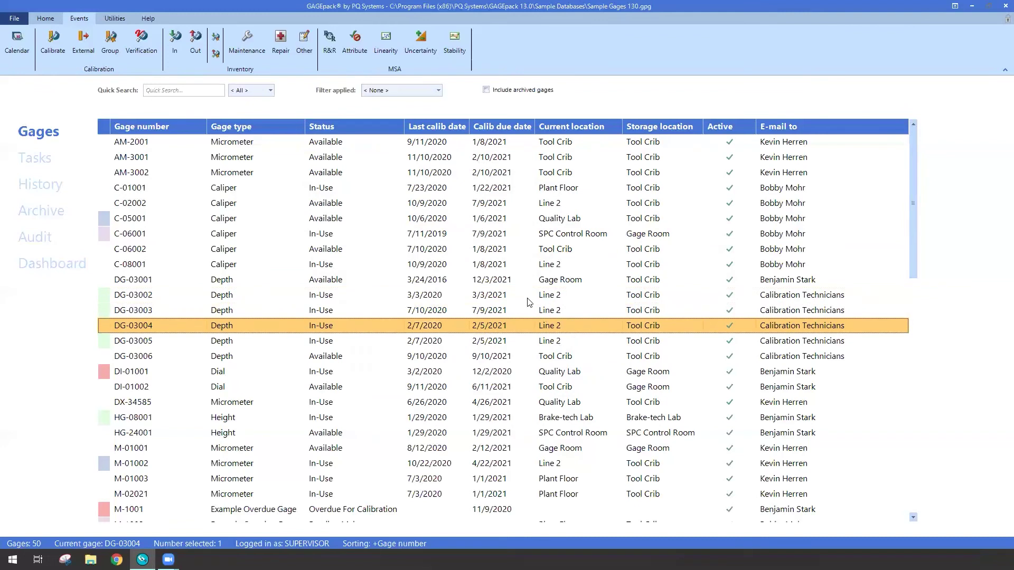
- Review the DG-03002 and DG-03004 check-out events in History, then return to the unfiltered Gages list
left_click(47, 186)
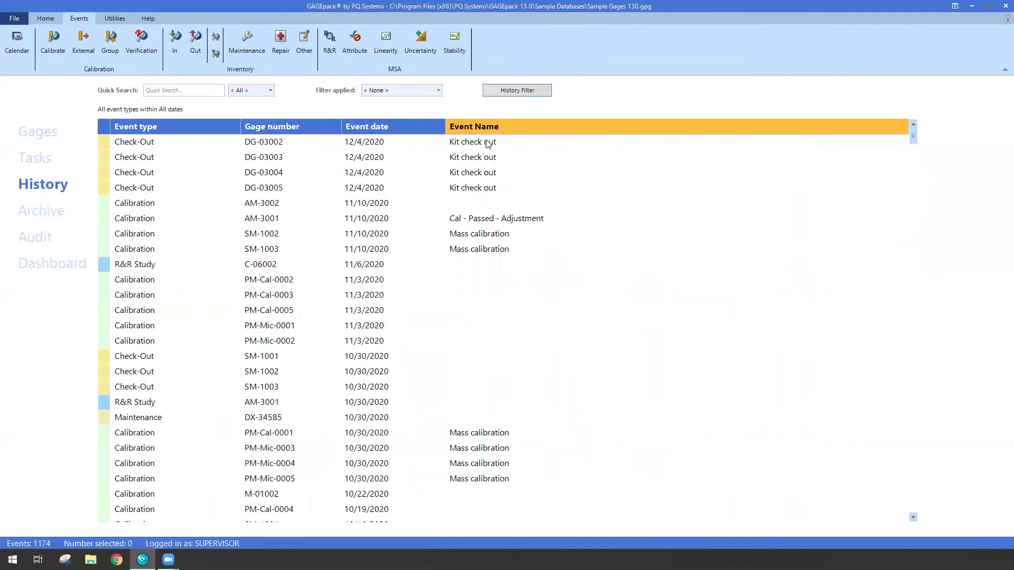
left_click(487, 142)
left_click(489, 174)
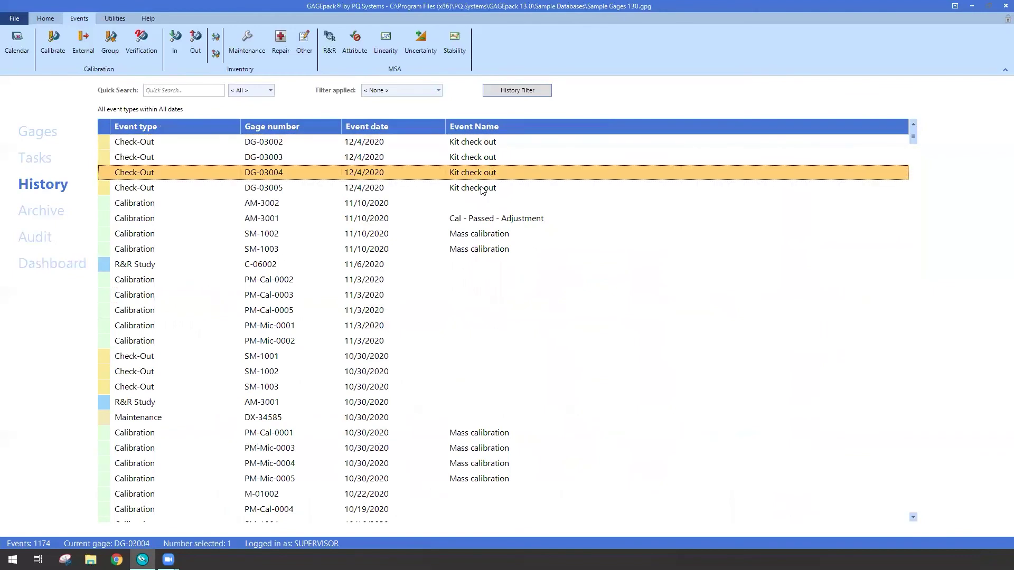
left_click(42, 141)
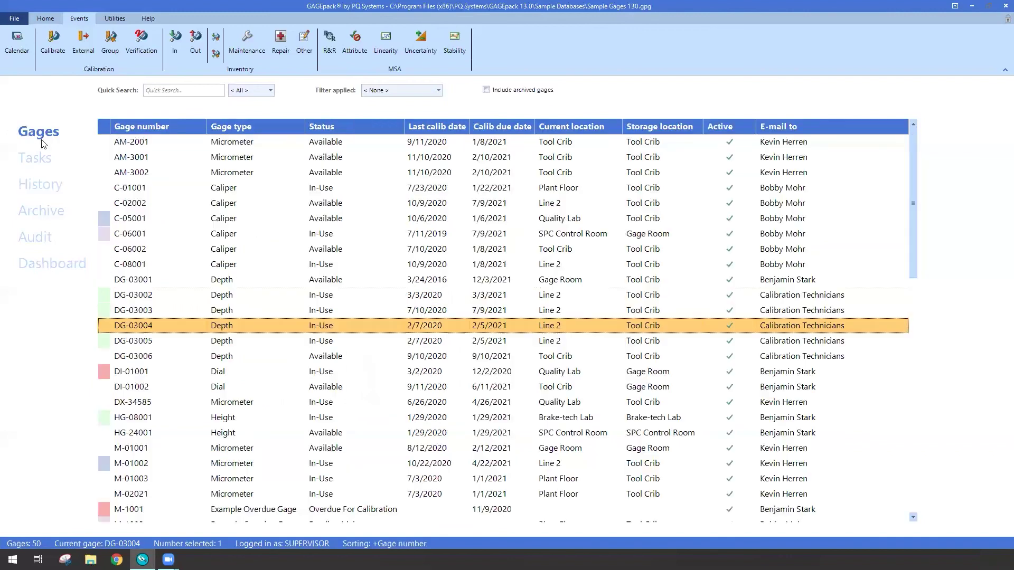
left_click(368, 253)
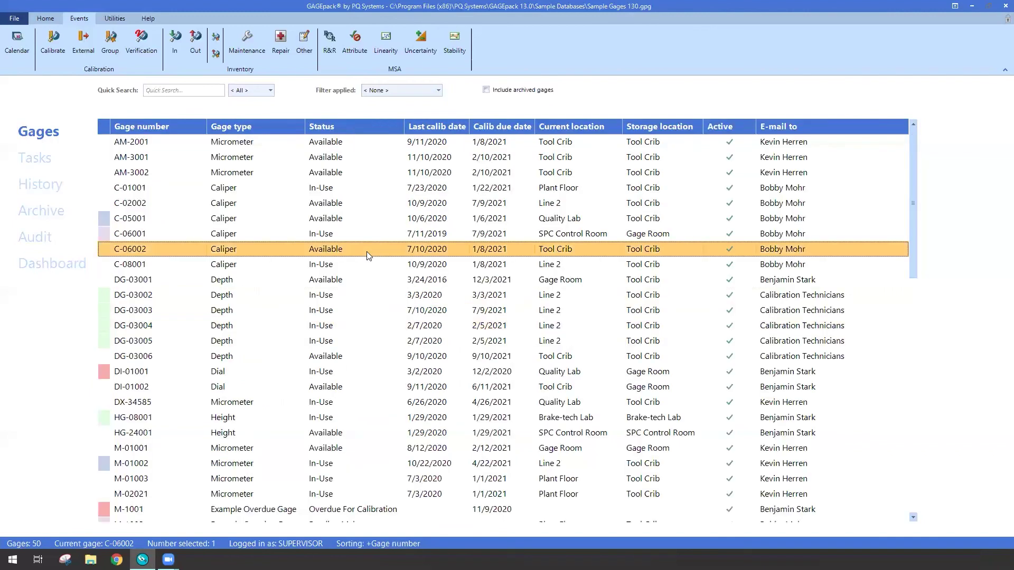
left_click(414, 93)
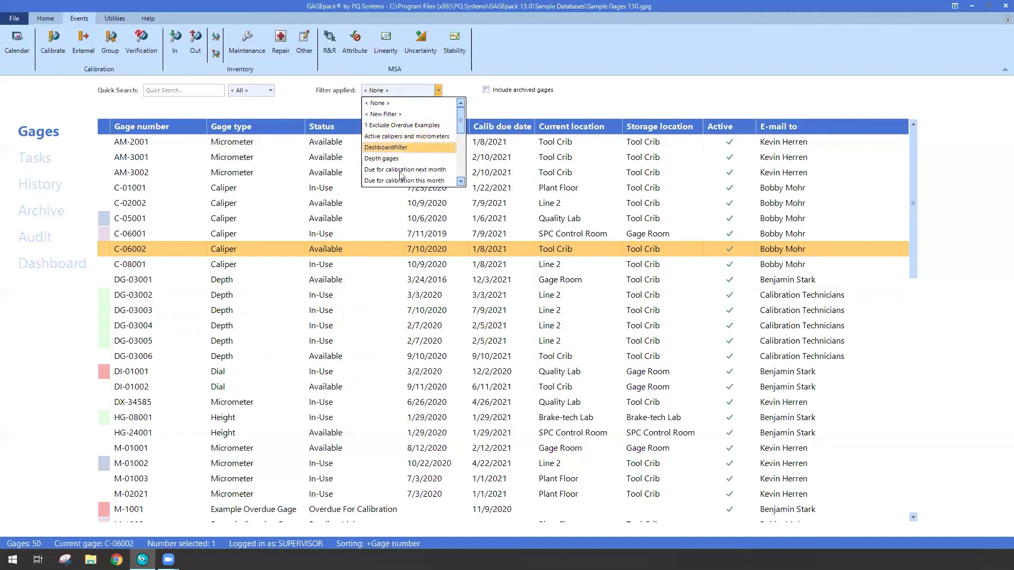
left_click(393, 221)
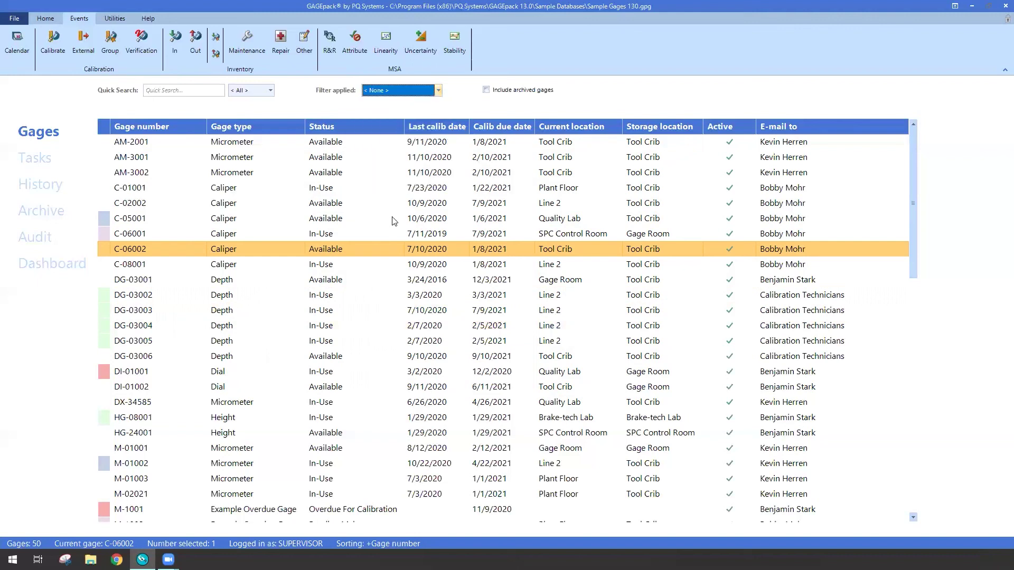
left_click(46, 19)
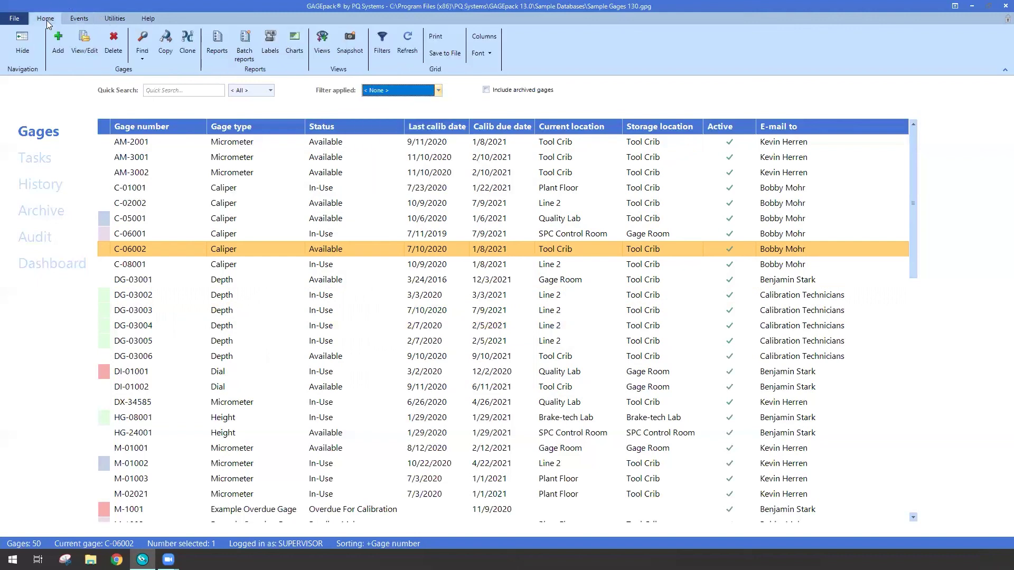
left_click(211, 36)
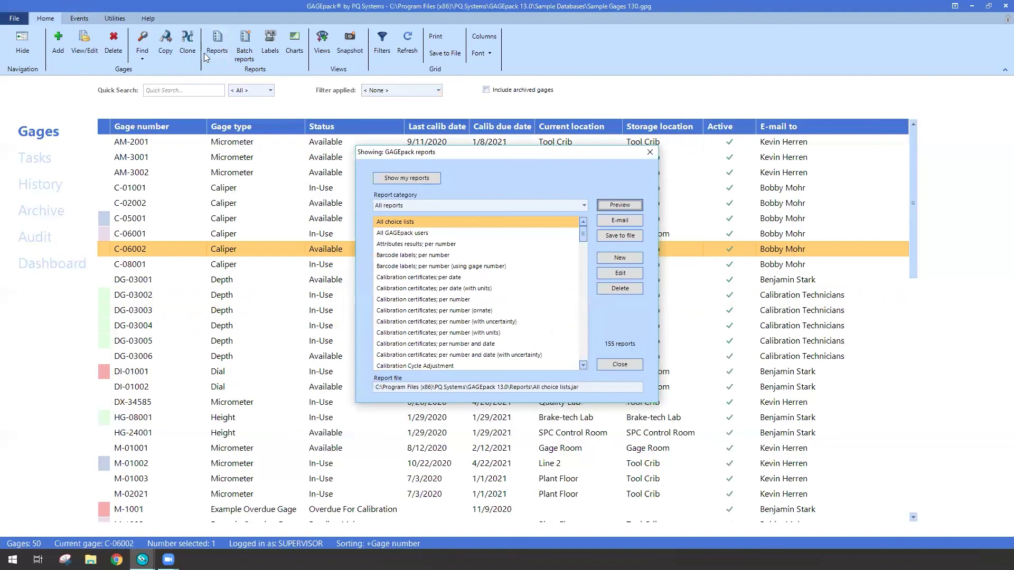
left_click(505, 207)
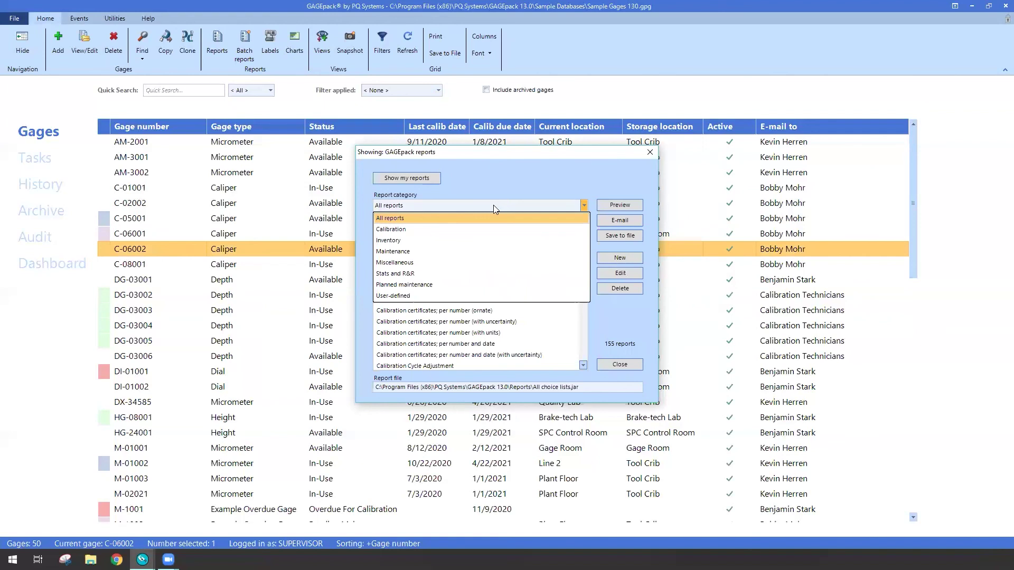
left_click(425, 242)
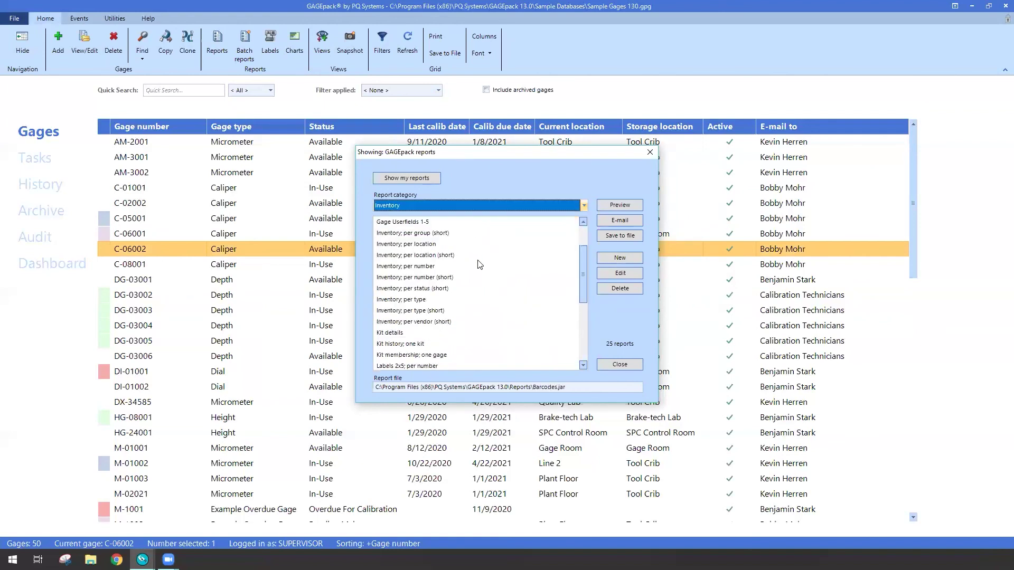
scroll(478, 264, "down", 2)
left_click(403, 301)
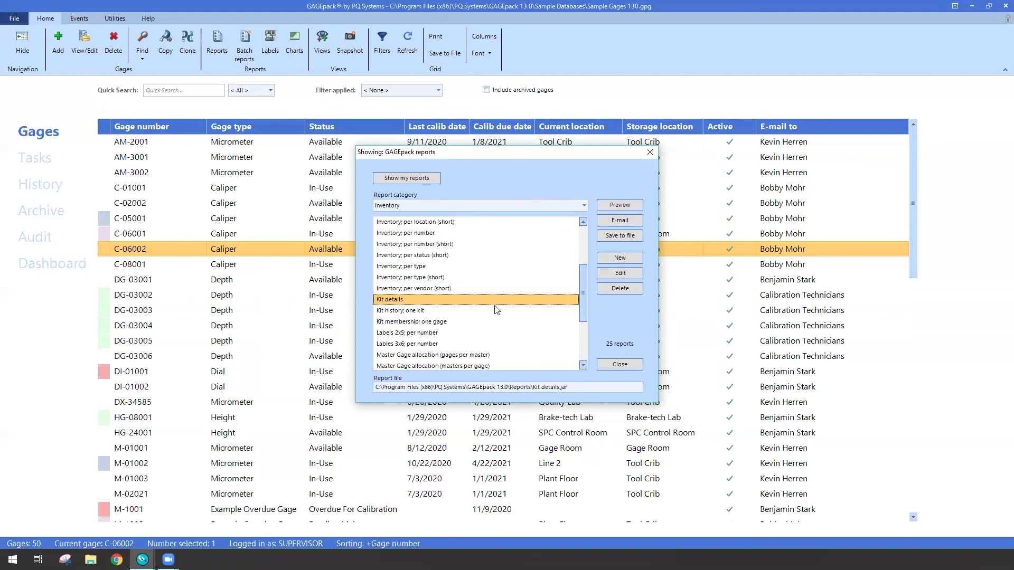
left_click(651, 154)
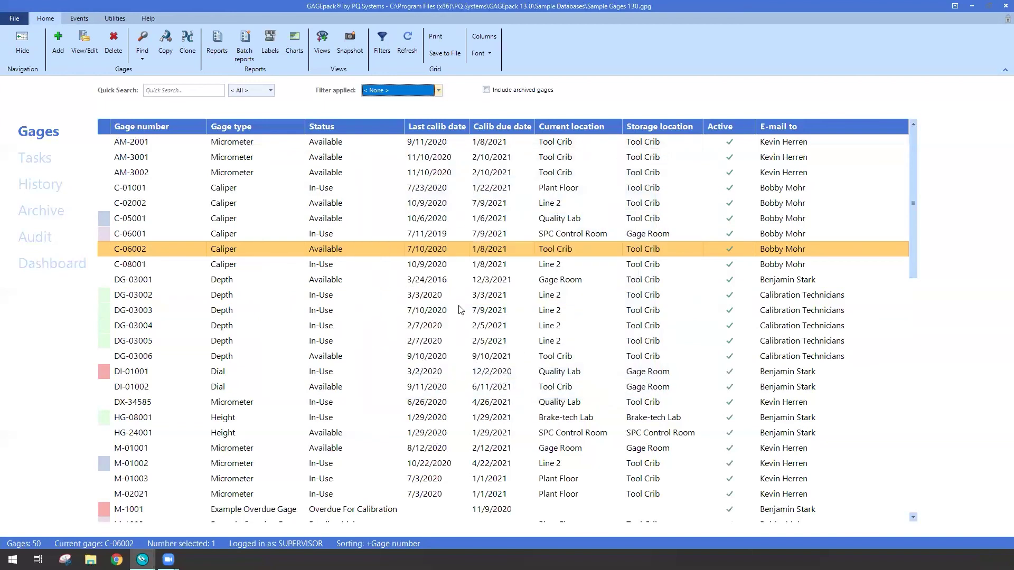